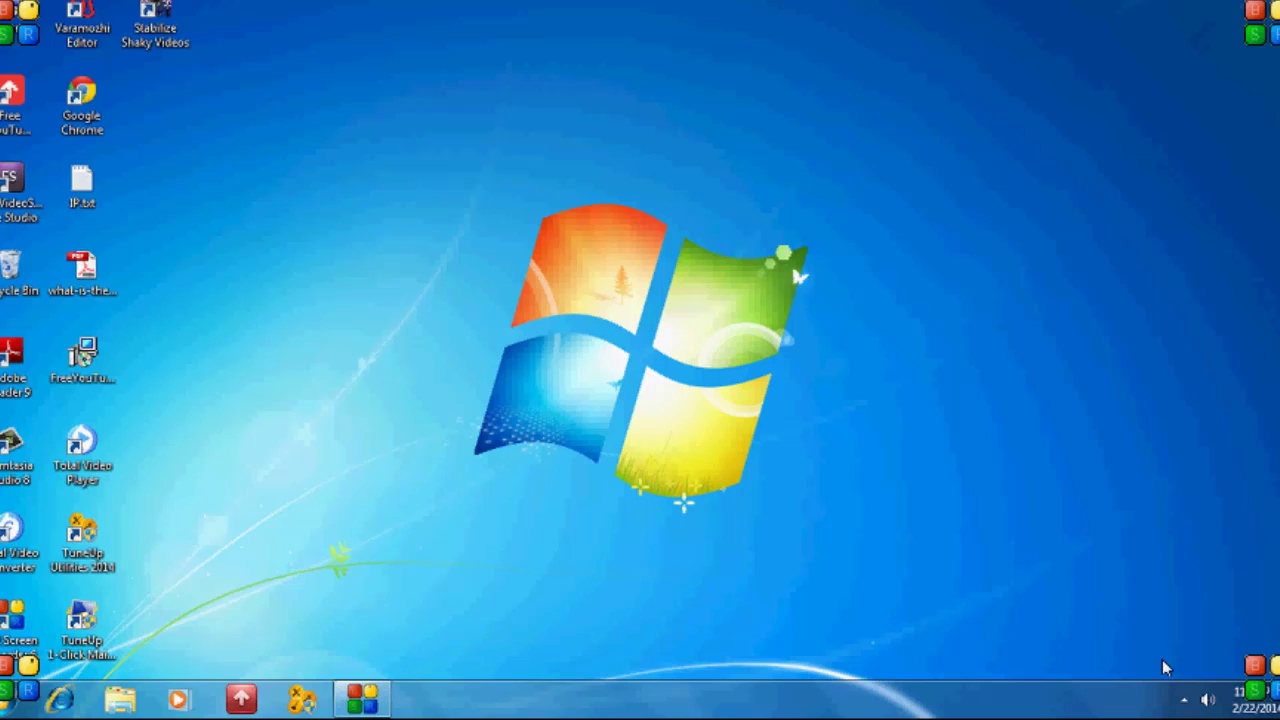
- Run the tray network icon's troubleshooter; it reports Wireless Network Connection lacks a valid IP configuration
click(1184, 703)
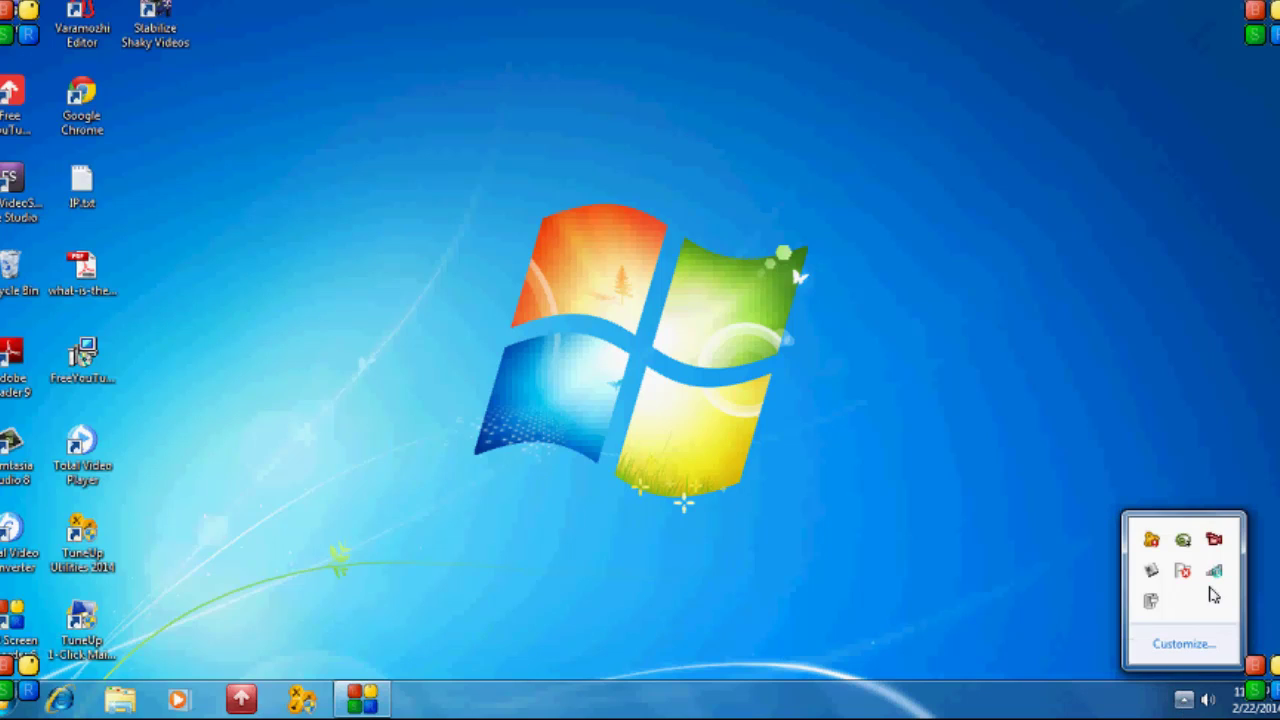
mouse_move(1218, 570)
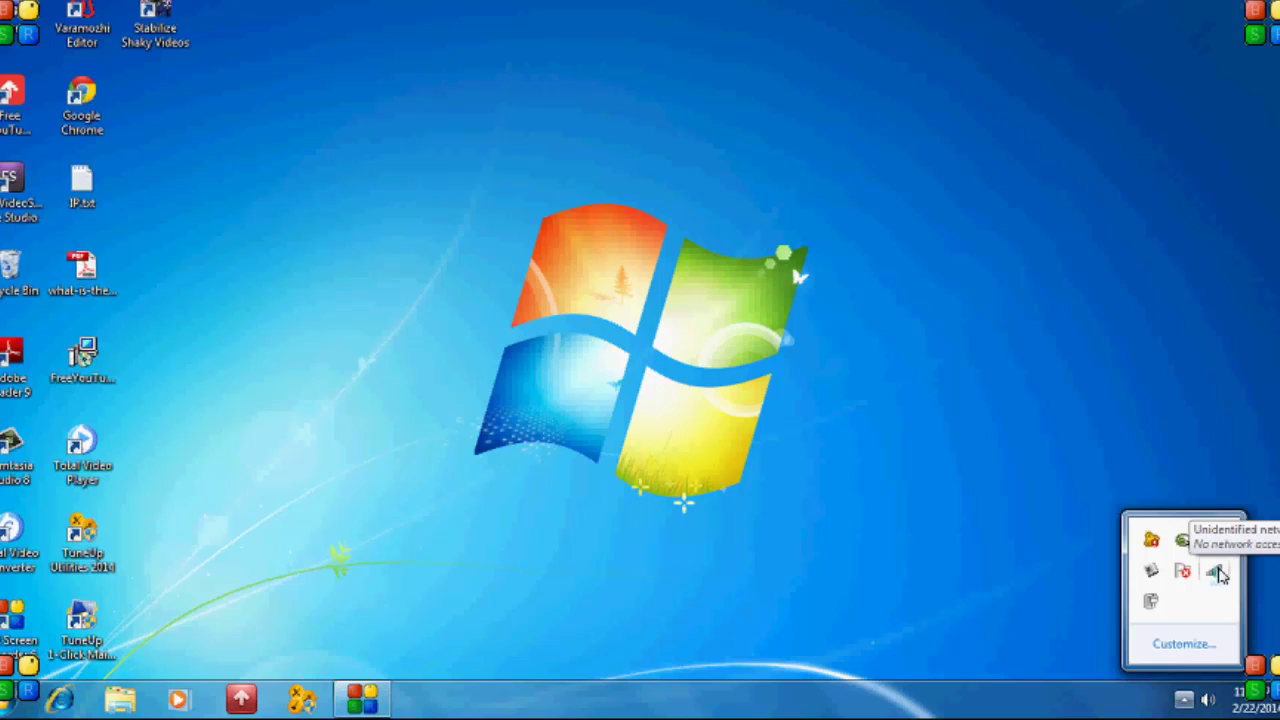
right_click(1218, 572)
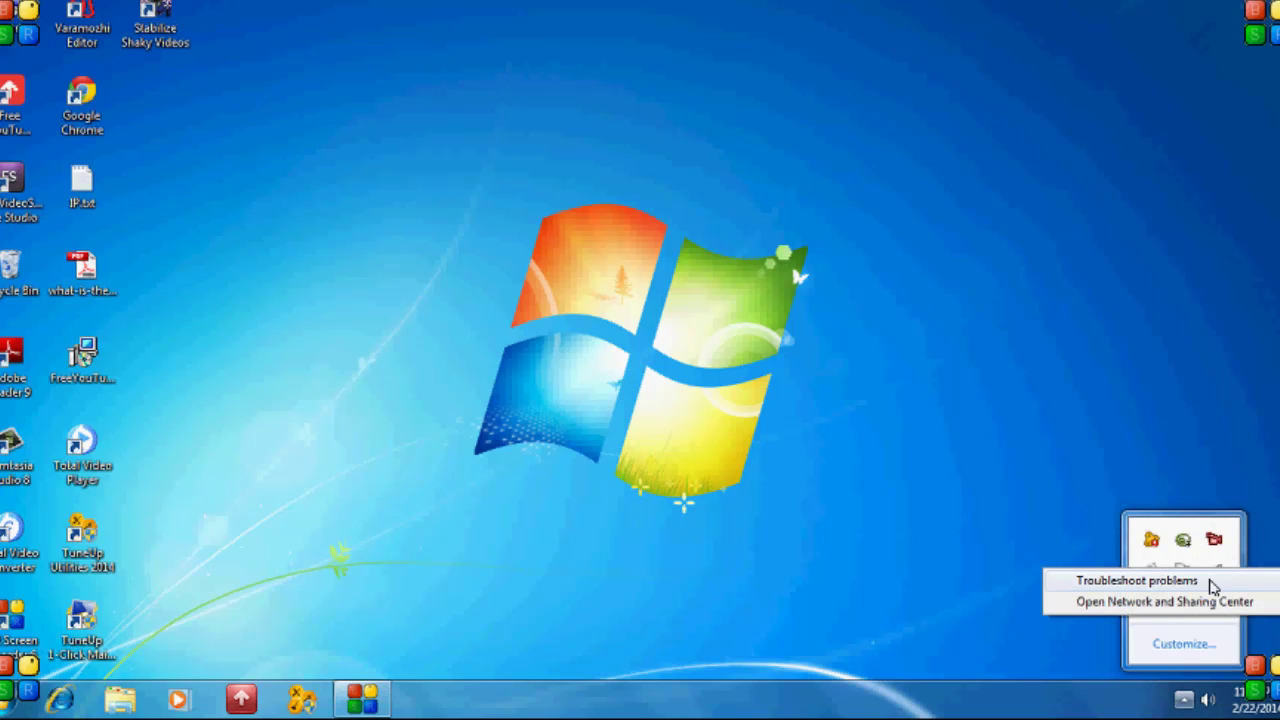
click(1210, 581)
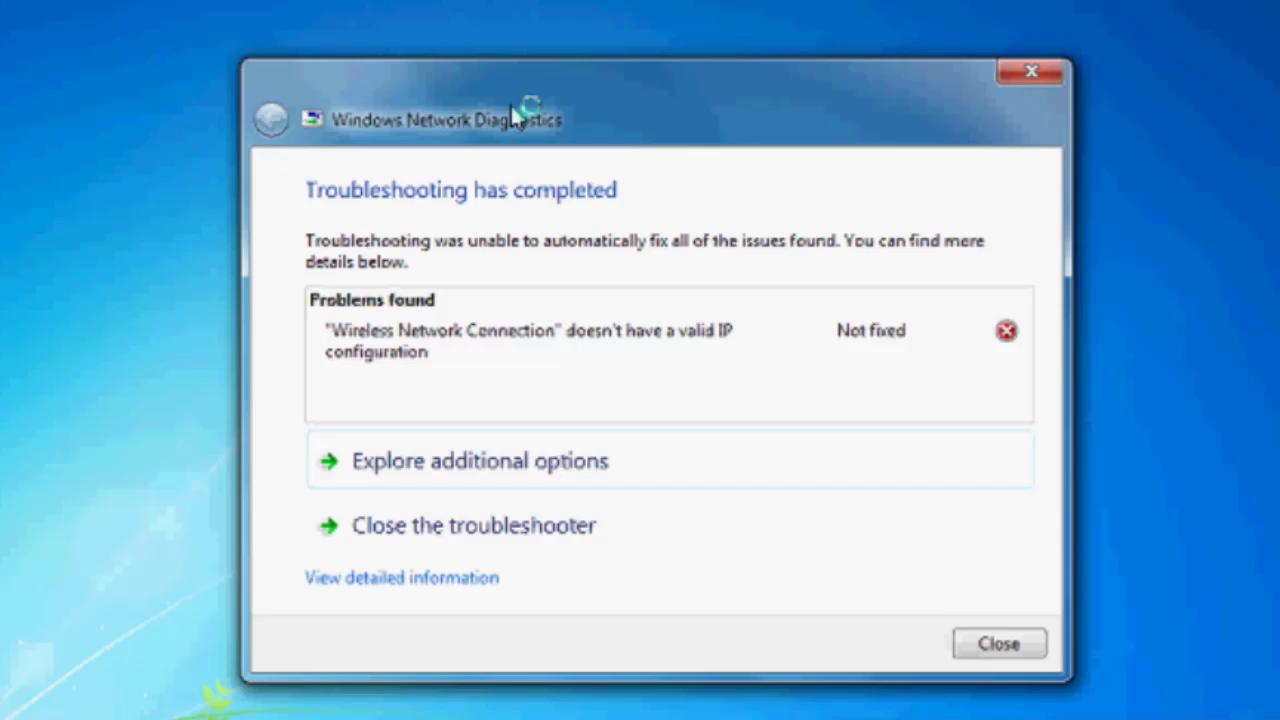
drag(511, 112, 509, 46)
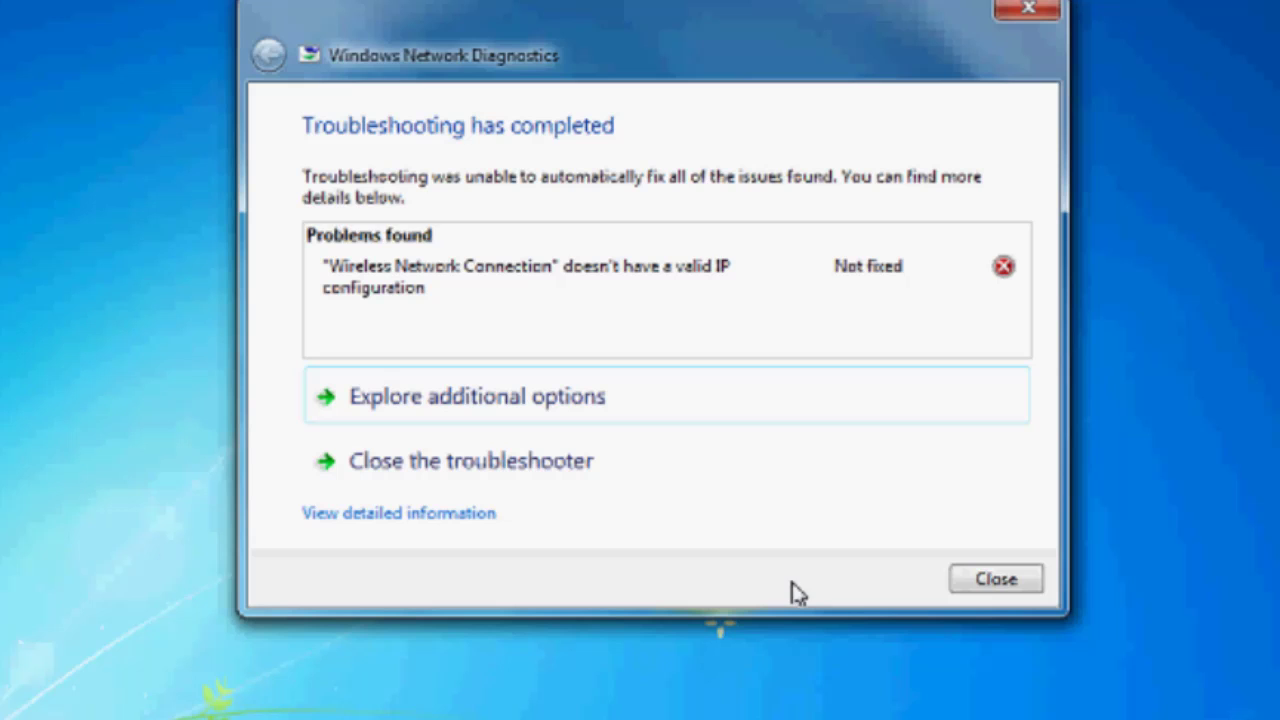
- Close the network troubleshooter and open Control Panel from the Start menu
click(978, 580)
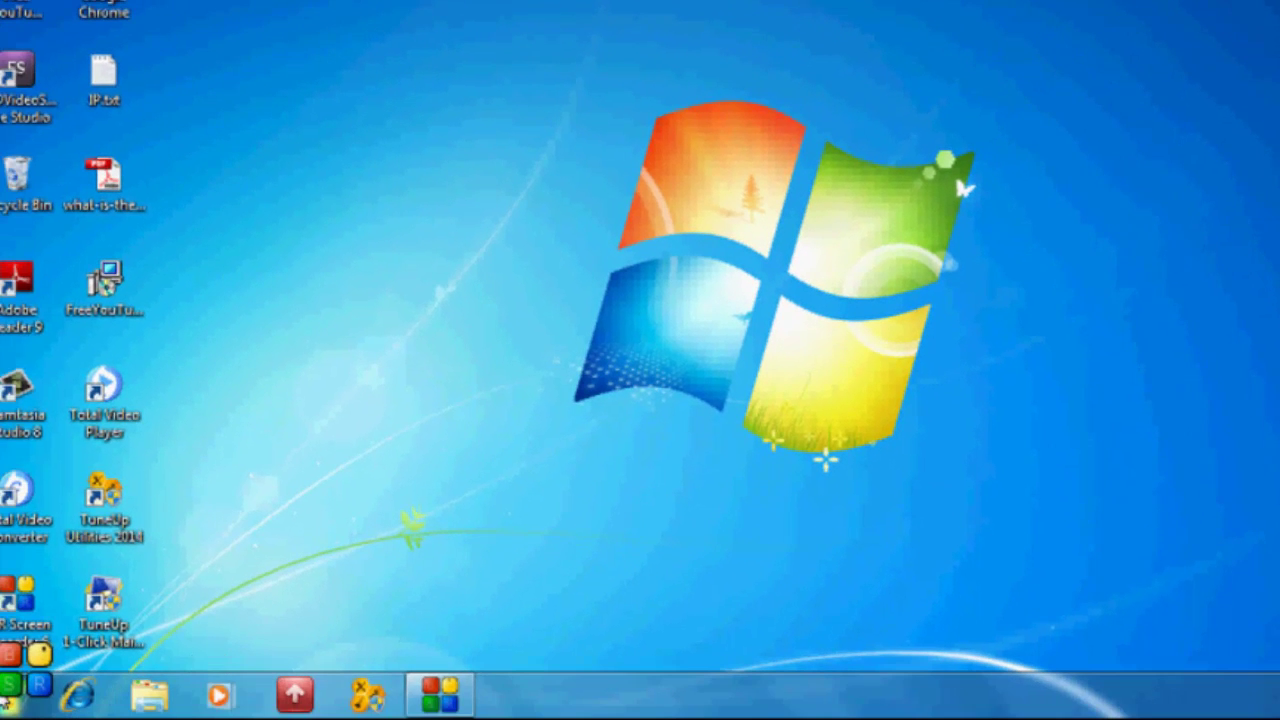
click(12, 700)
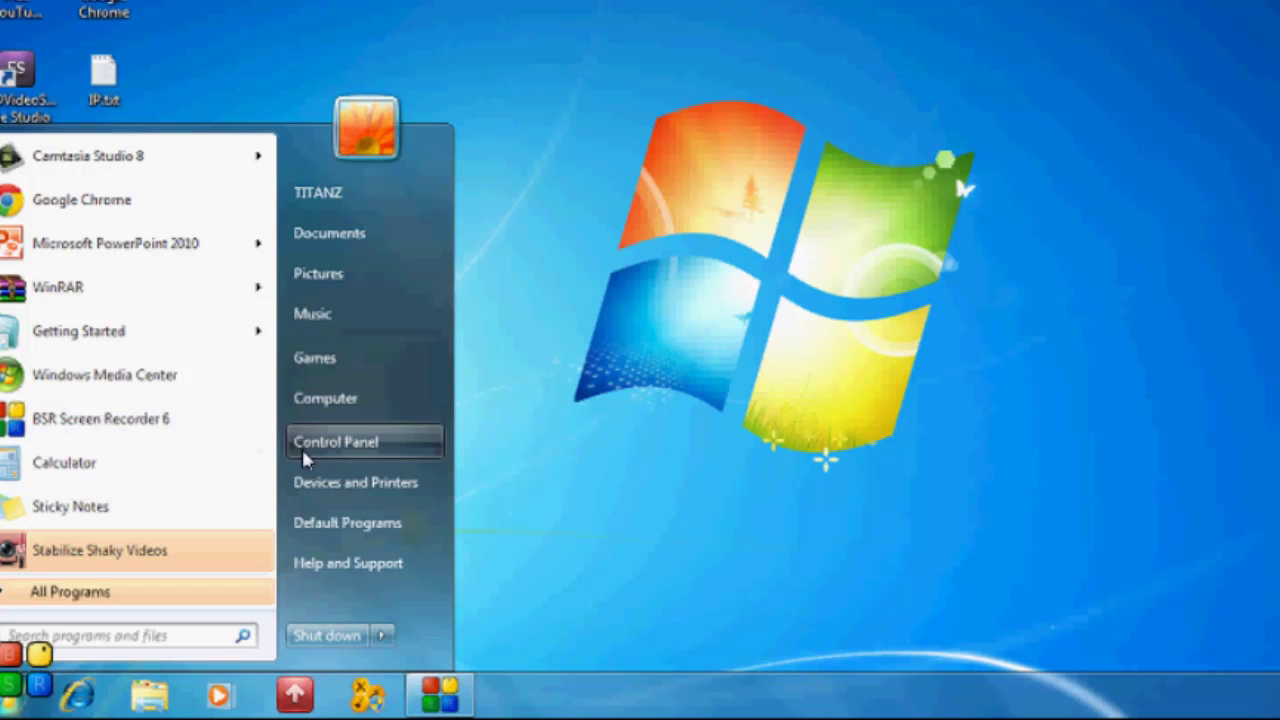
click(333, 442)
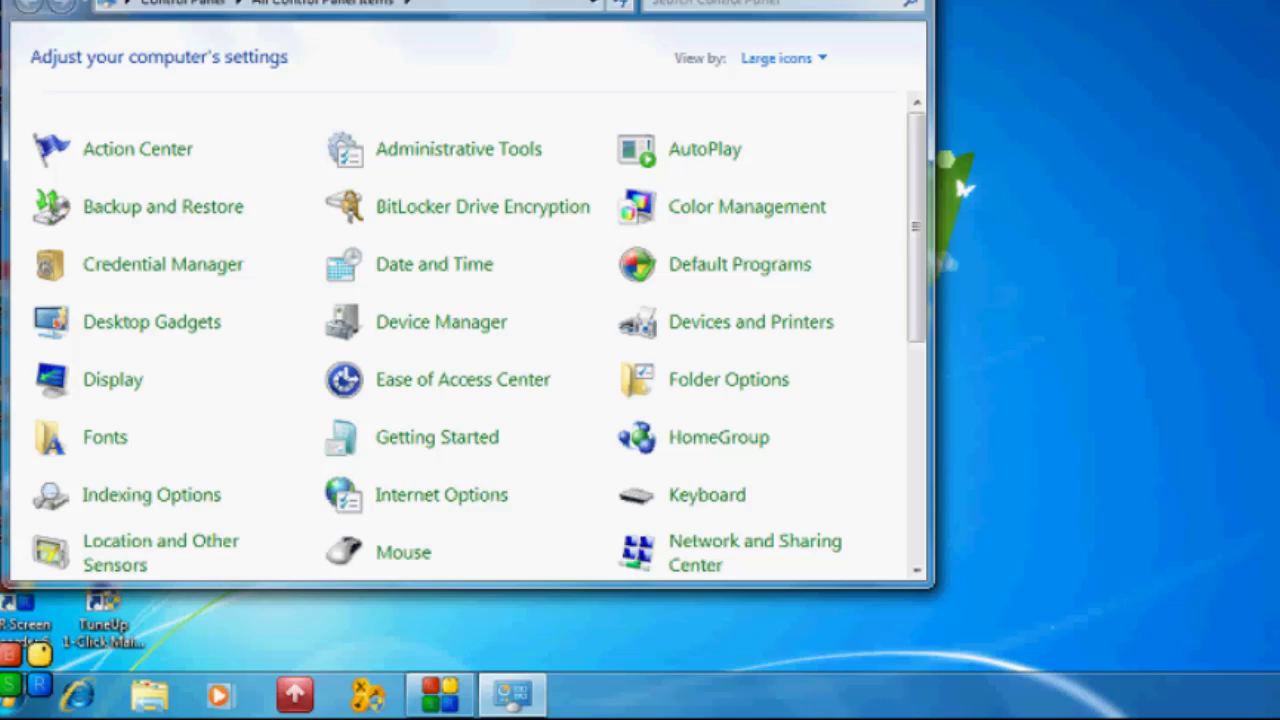
- Reposition the Control Panel window and open Network and Sharing Center
drag(600, 0, 748, 0)
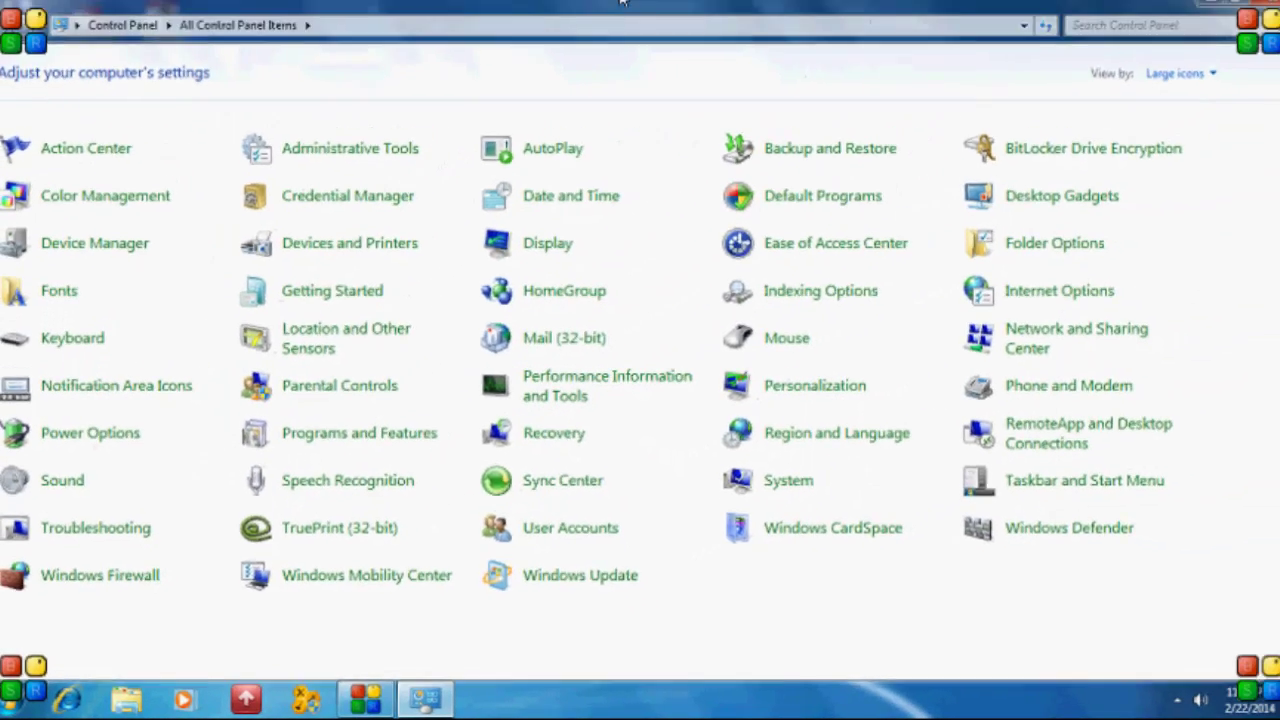
double_click(620, 2)
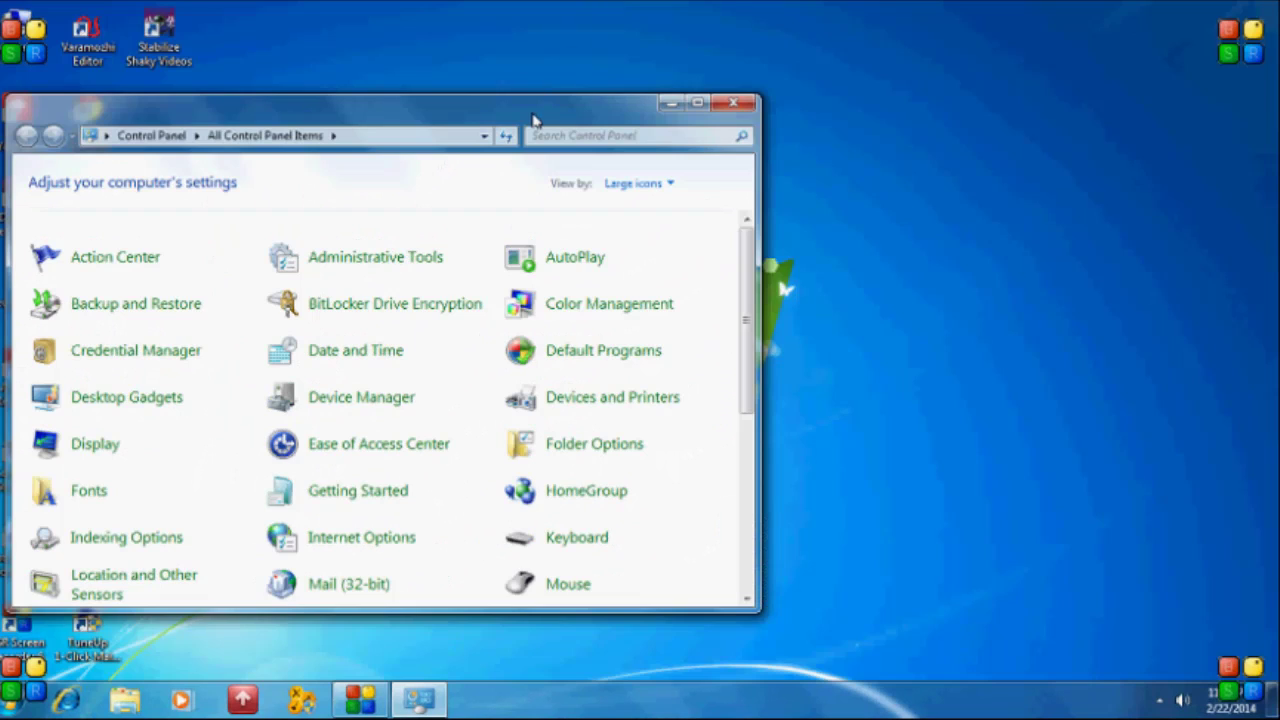
drag(533, 120, 683, 73)
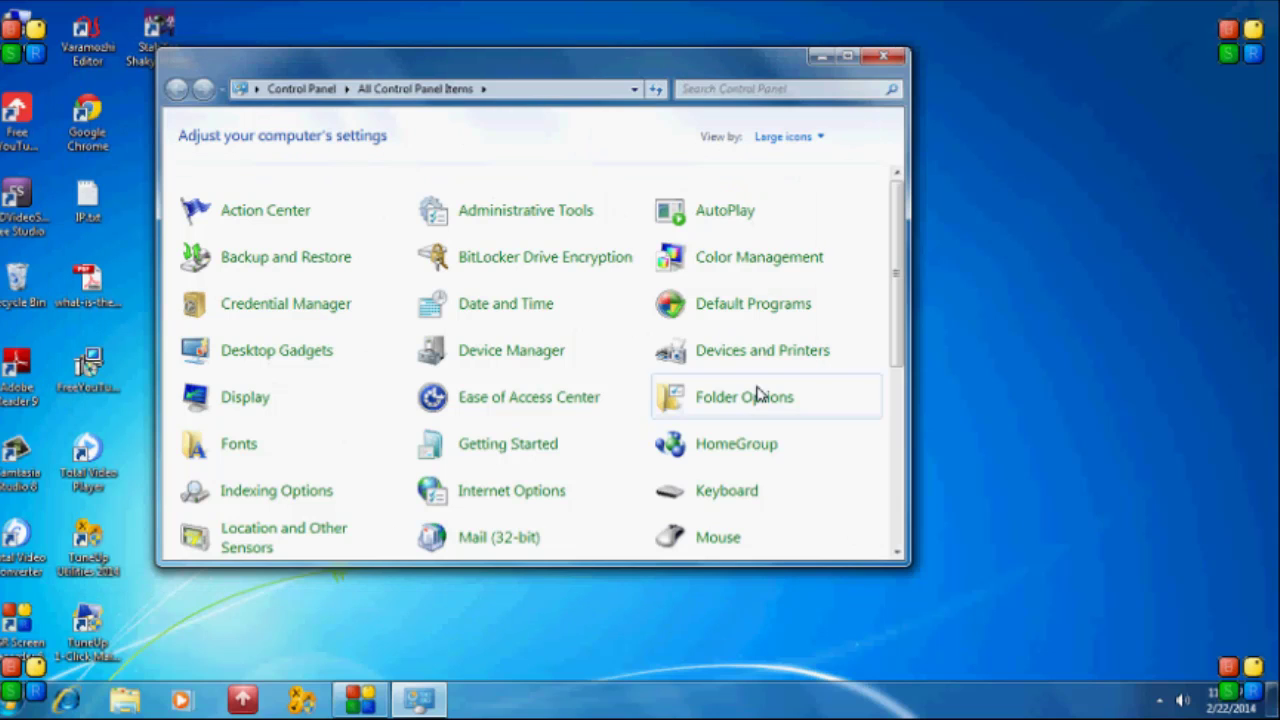
click(897, 553)
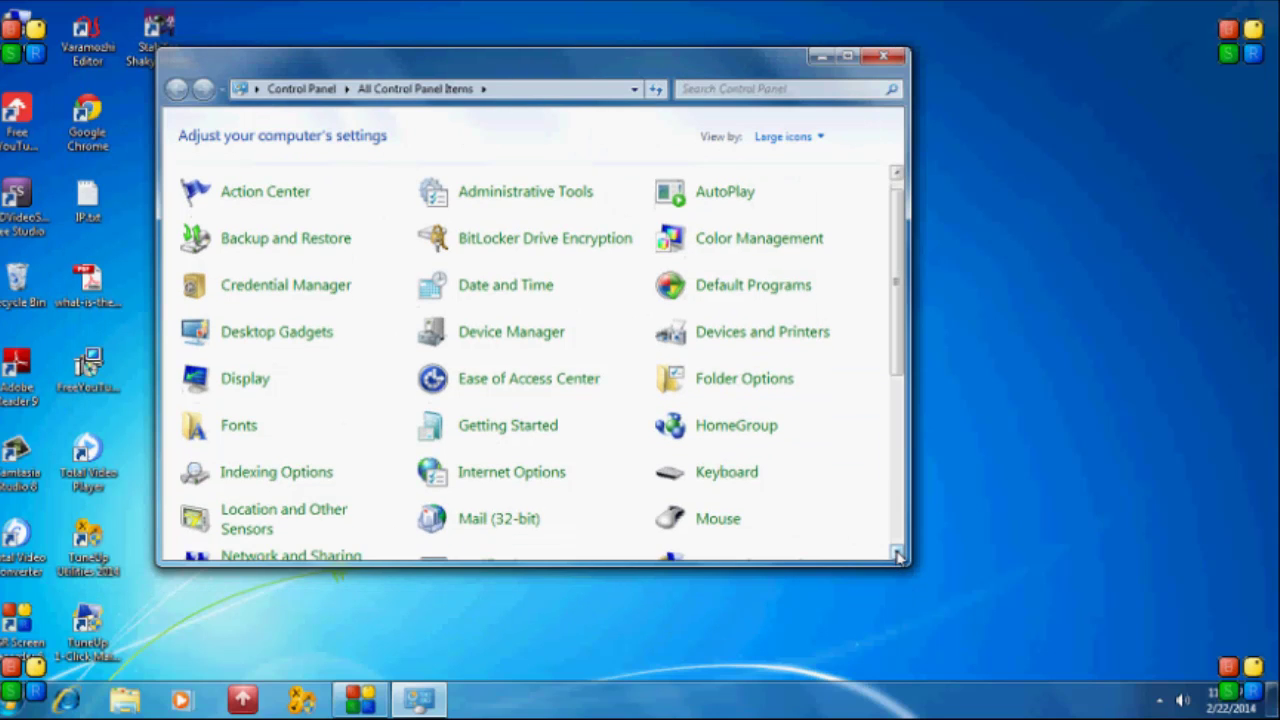
click(897, 555)
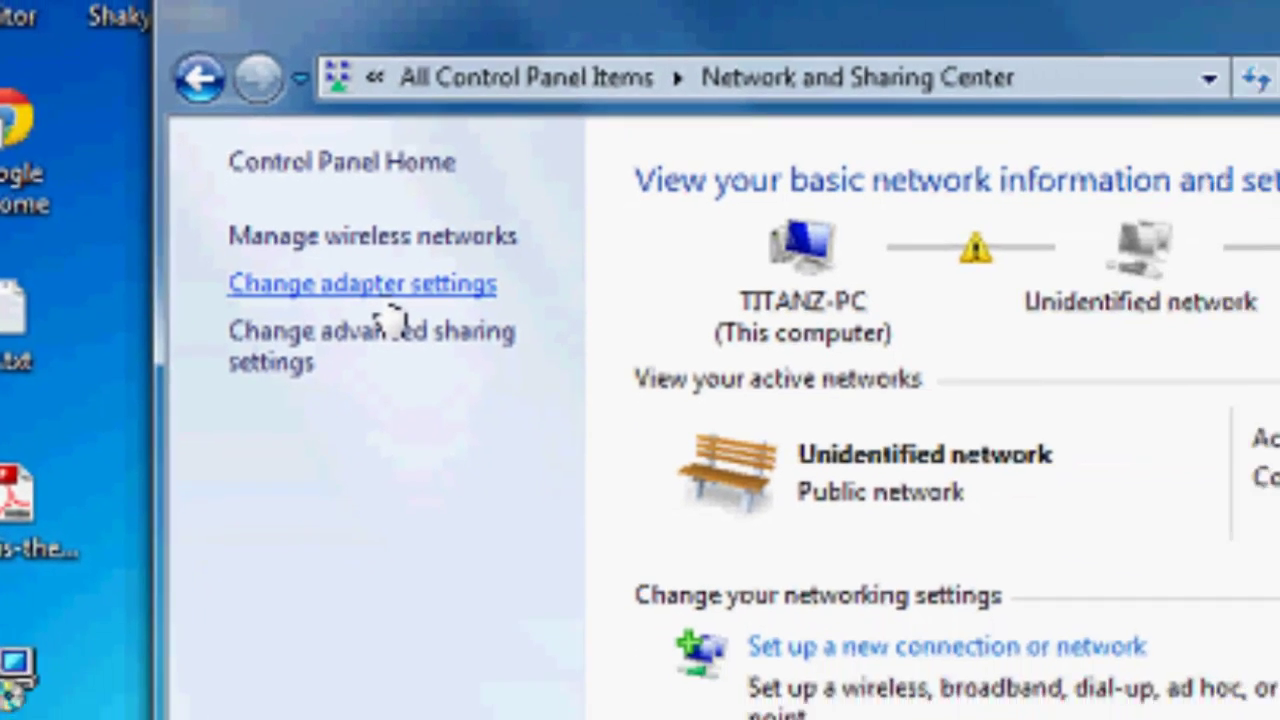
- Open Wireless Network Connection properties via Change adapter settings and select Internet Protocol Version 4 (TCP/IPv4)
click(518, 304)
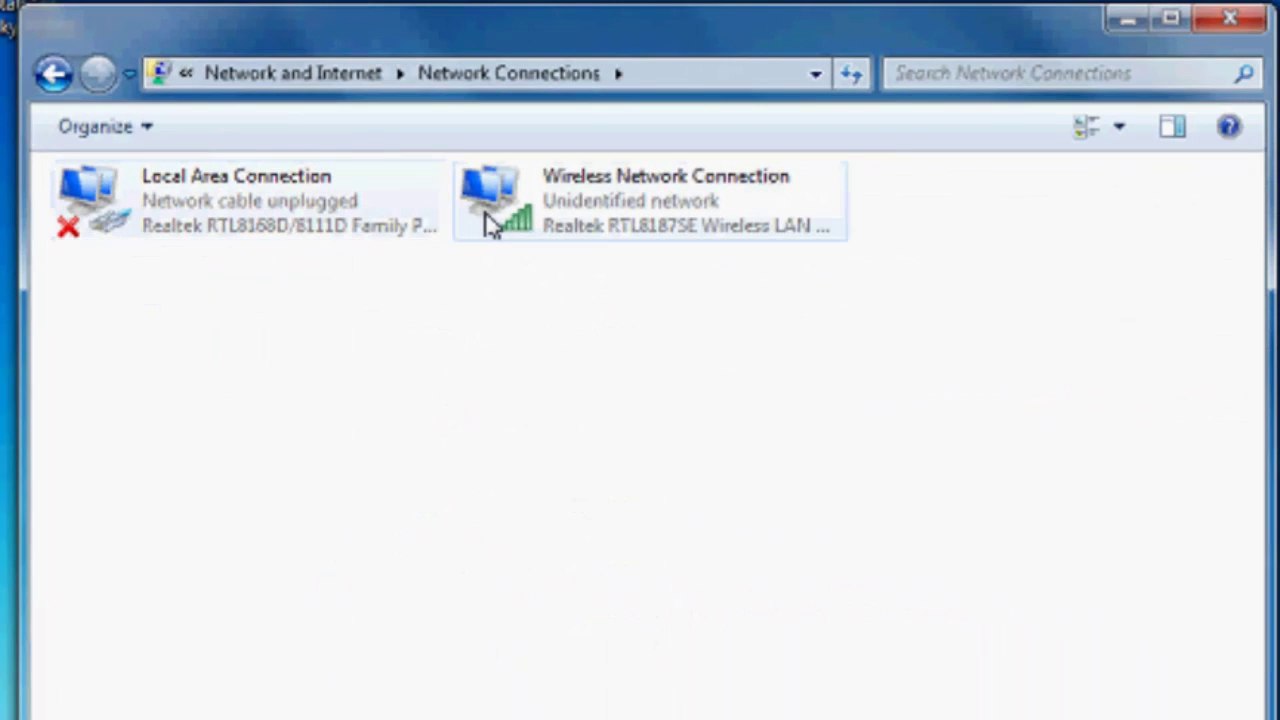
right_click(520, 207)
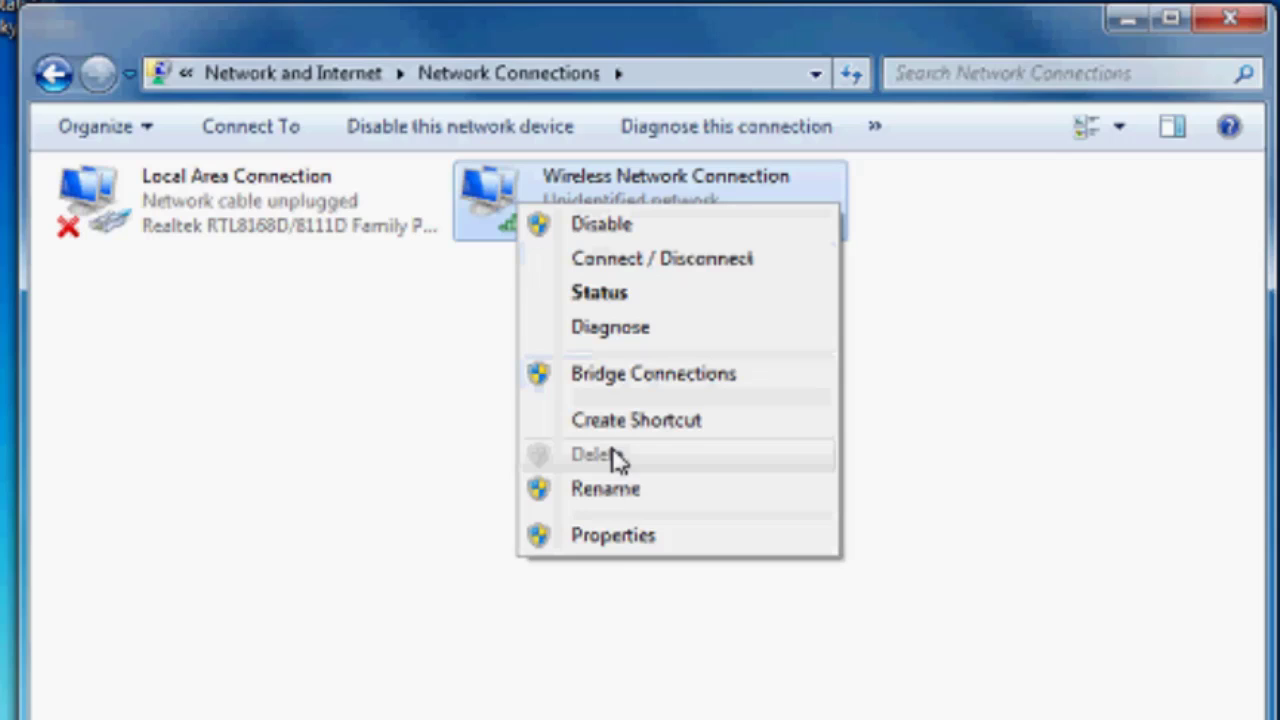
click(613, 537)
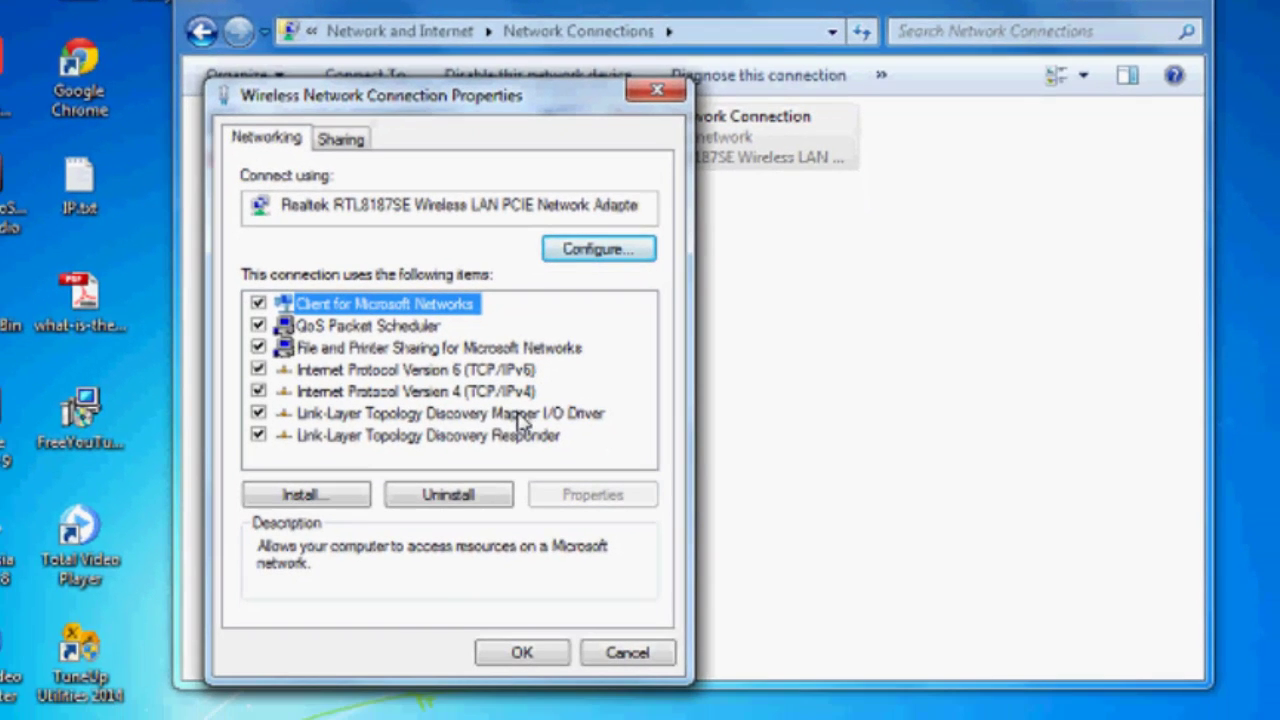
click(522, 394)
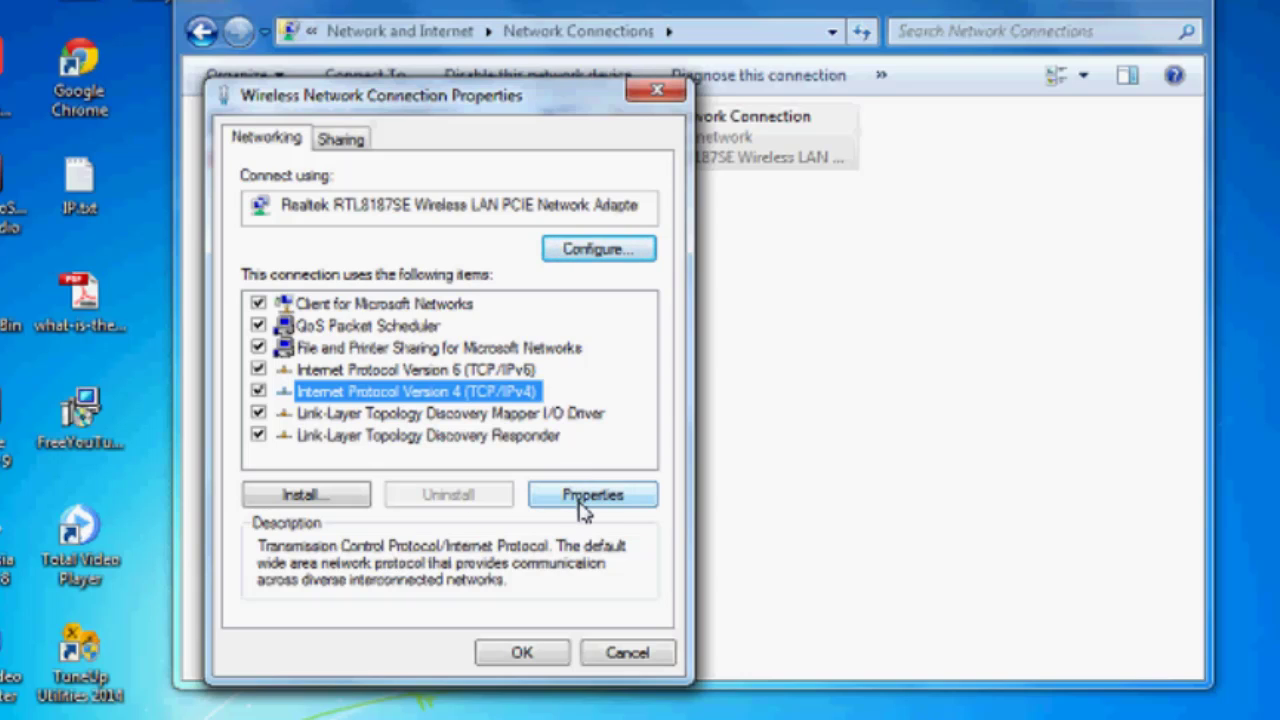
- Open the TCP/IPv4 properties alongside the IP.txt file holding the saved IP settings
click(580, 500)
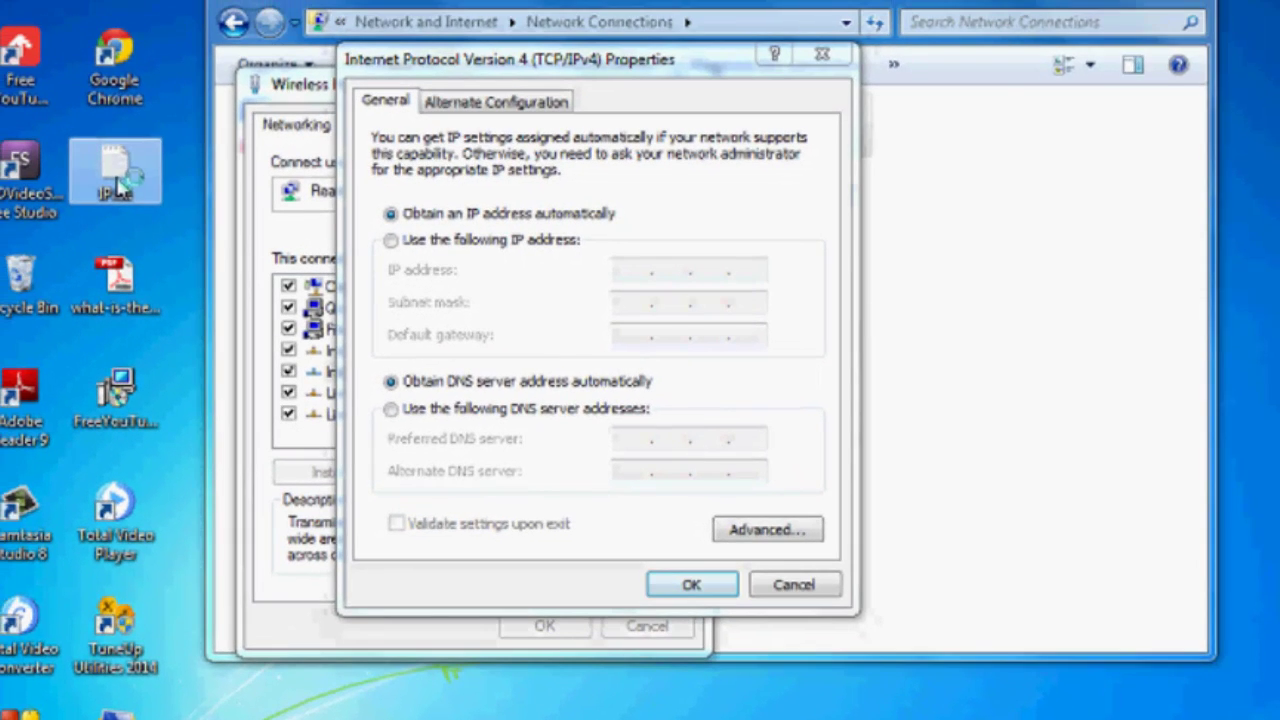
double_click(40, 105)
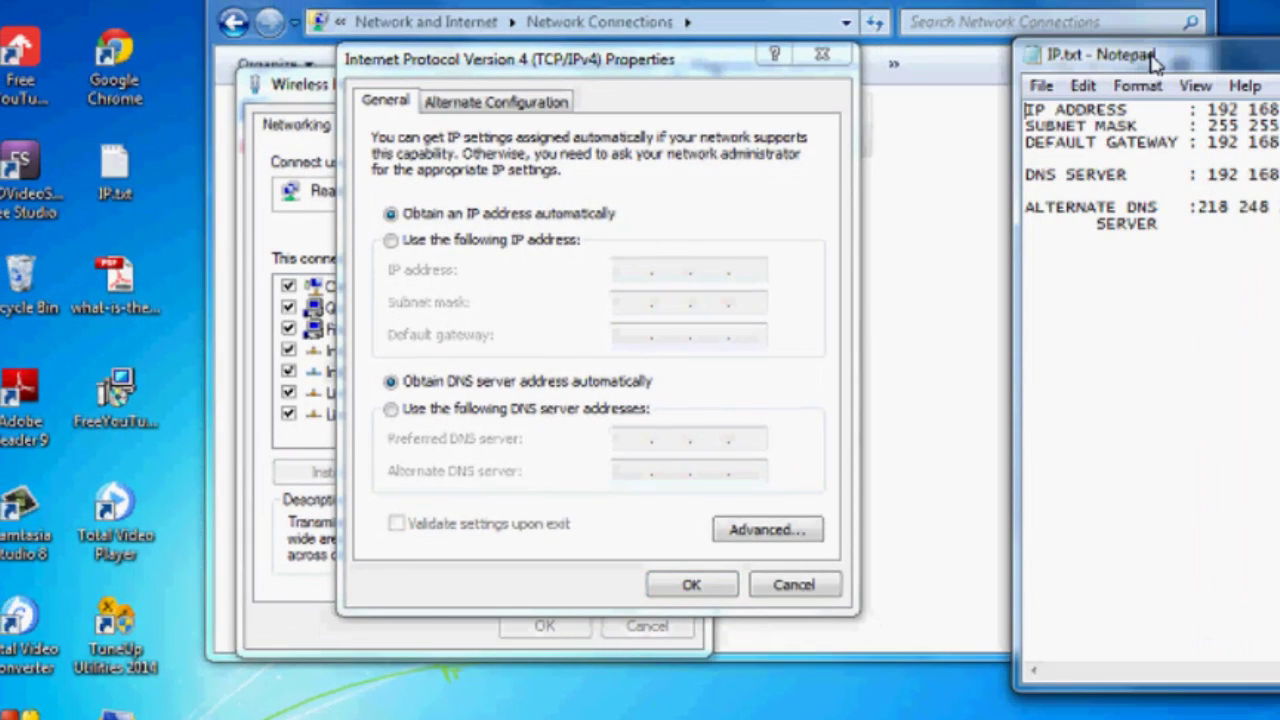
drag(1148, 56, 1279, 48)
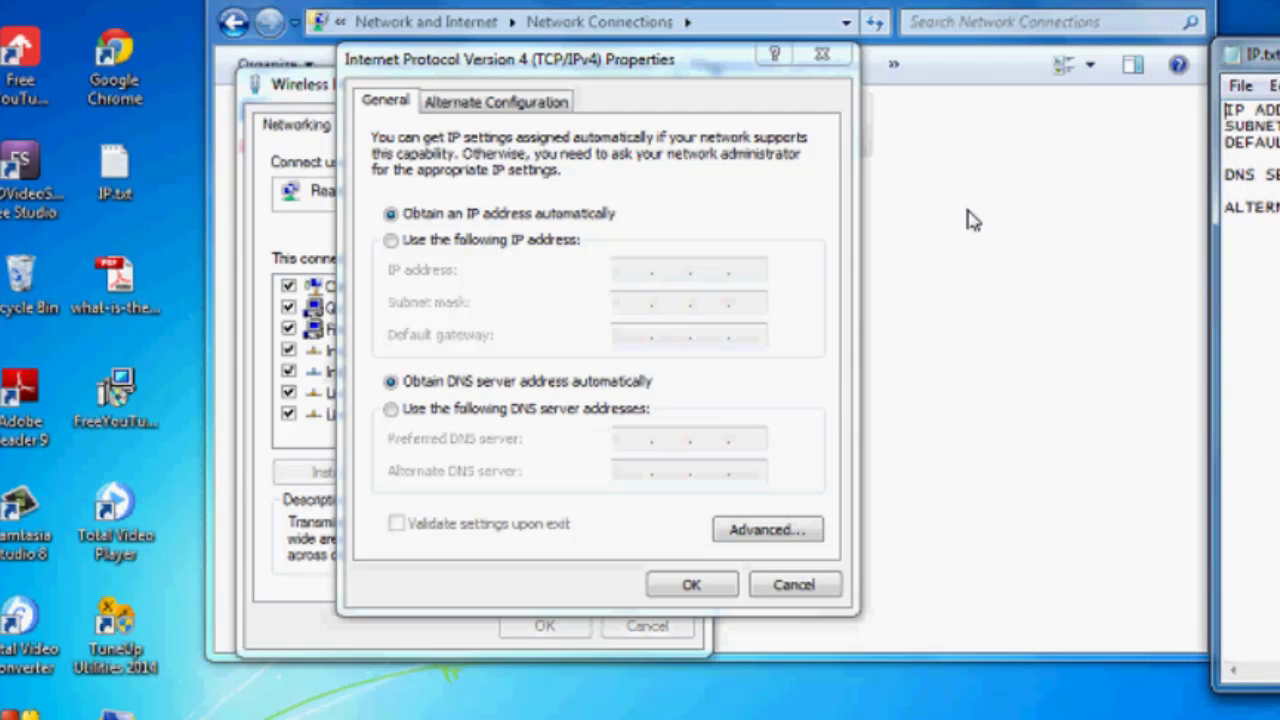
- Use a static IP 192.168.1.101, subnet mask 255.255.255.0 and default gateway 192.168.1.1
click(390, 241)
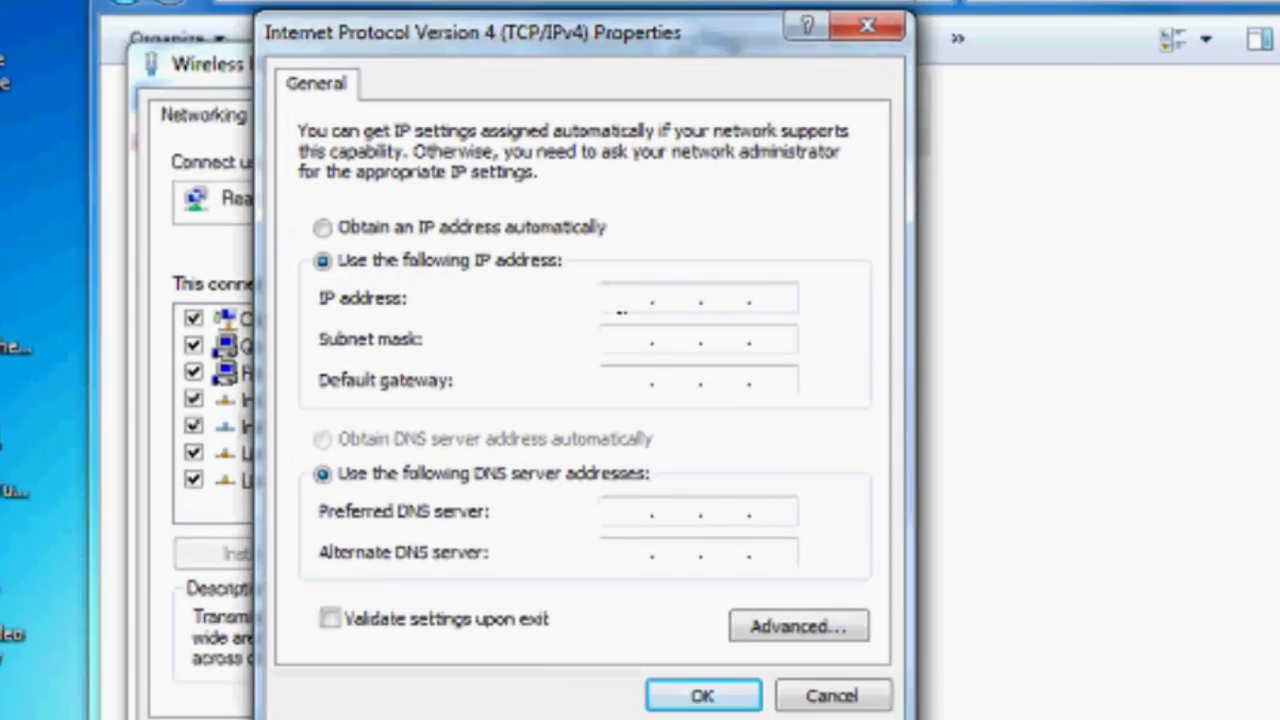
click(620, 310)
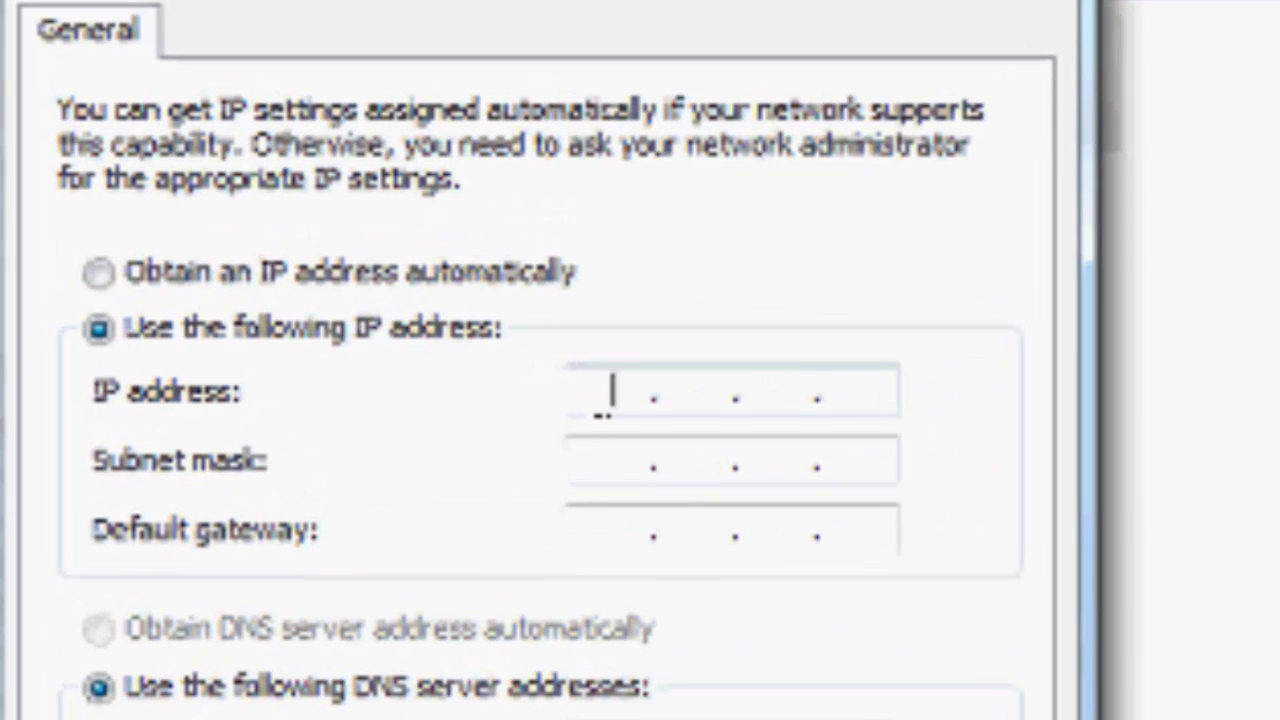
text(1)
text(92 . )
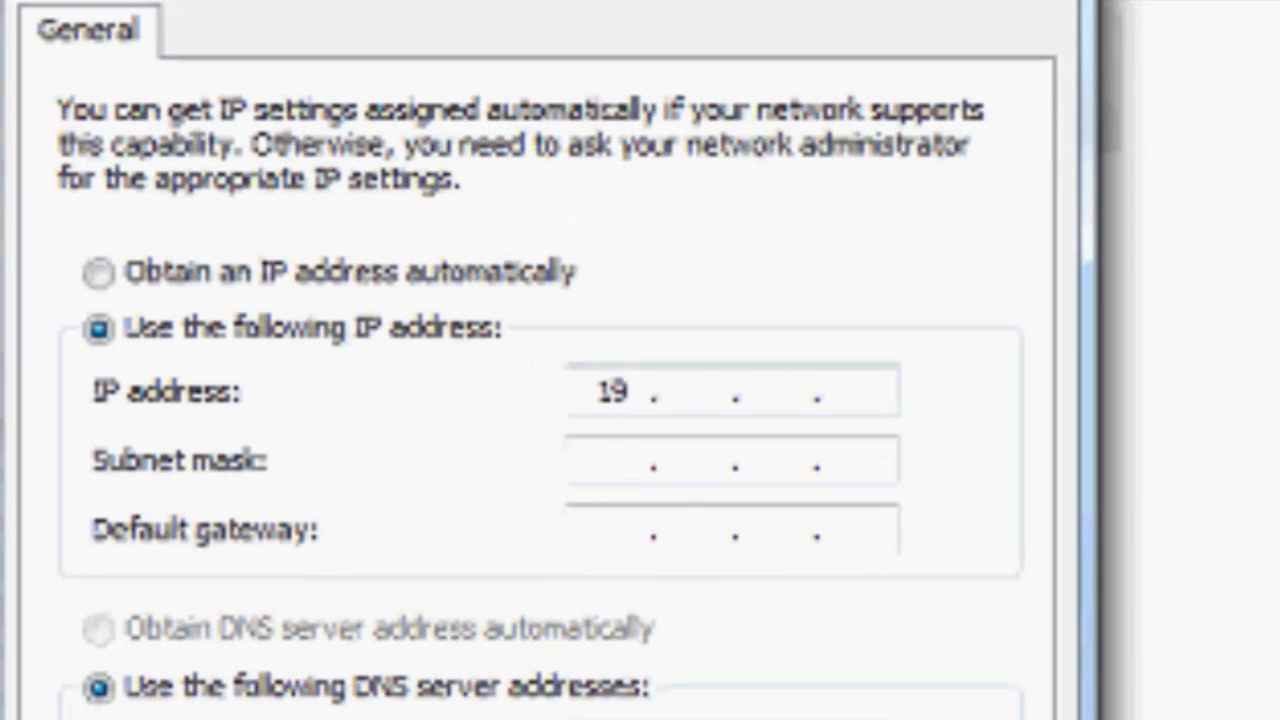
text(1)
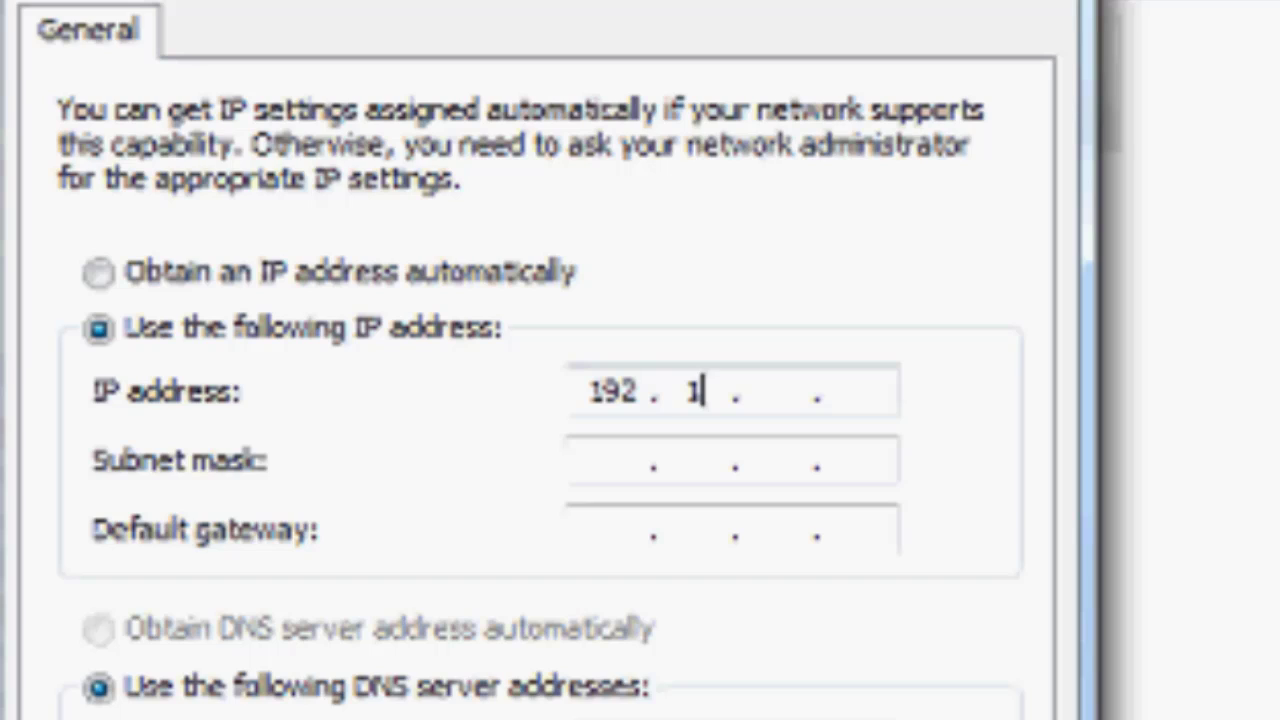
text(68 . )
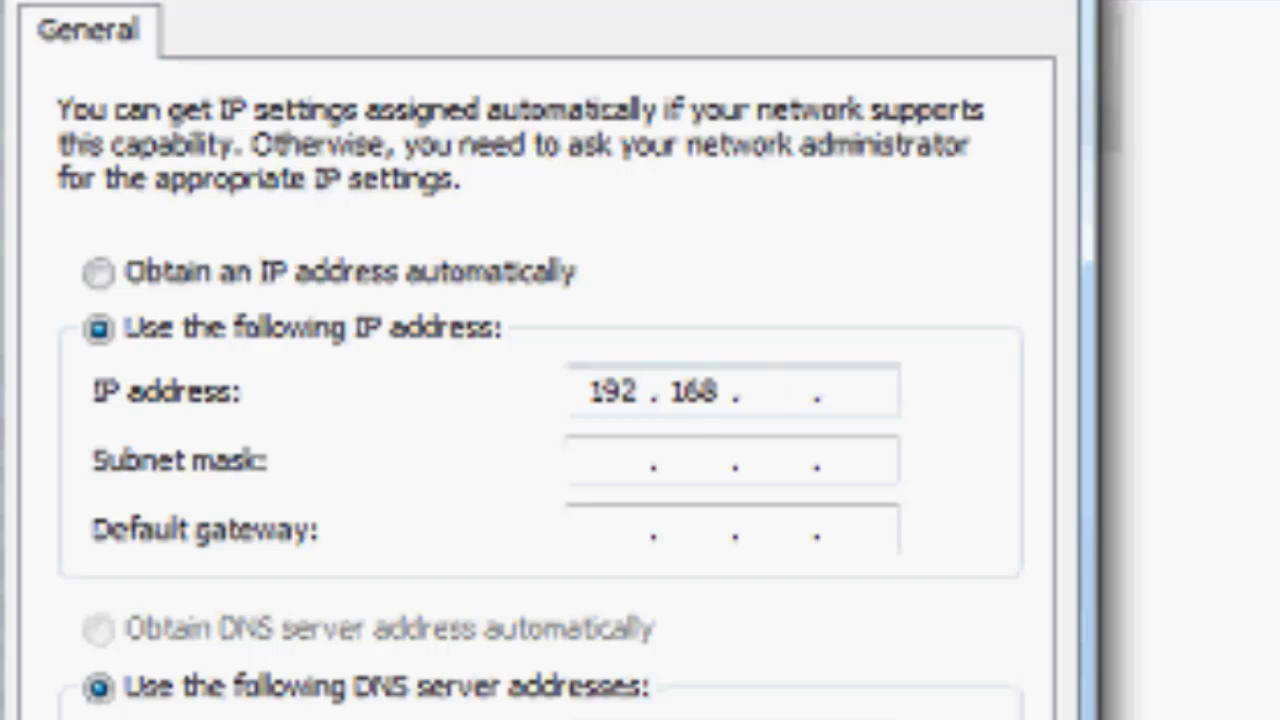
text(1 . 101)
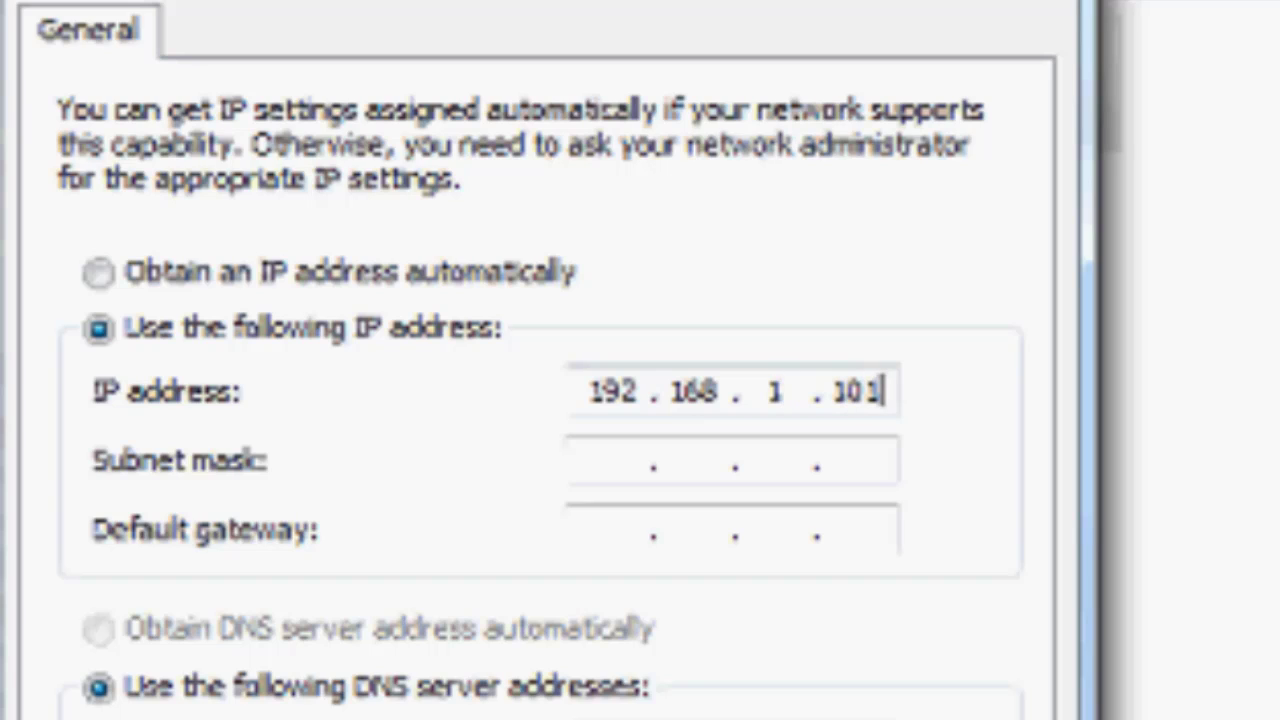
click(606, 472)
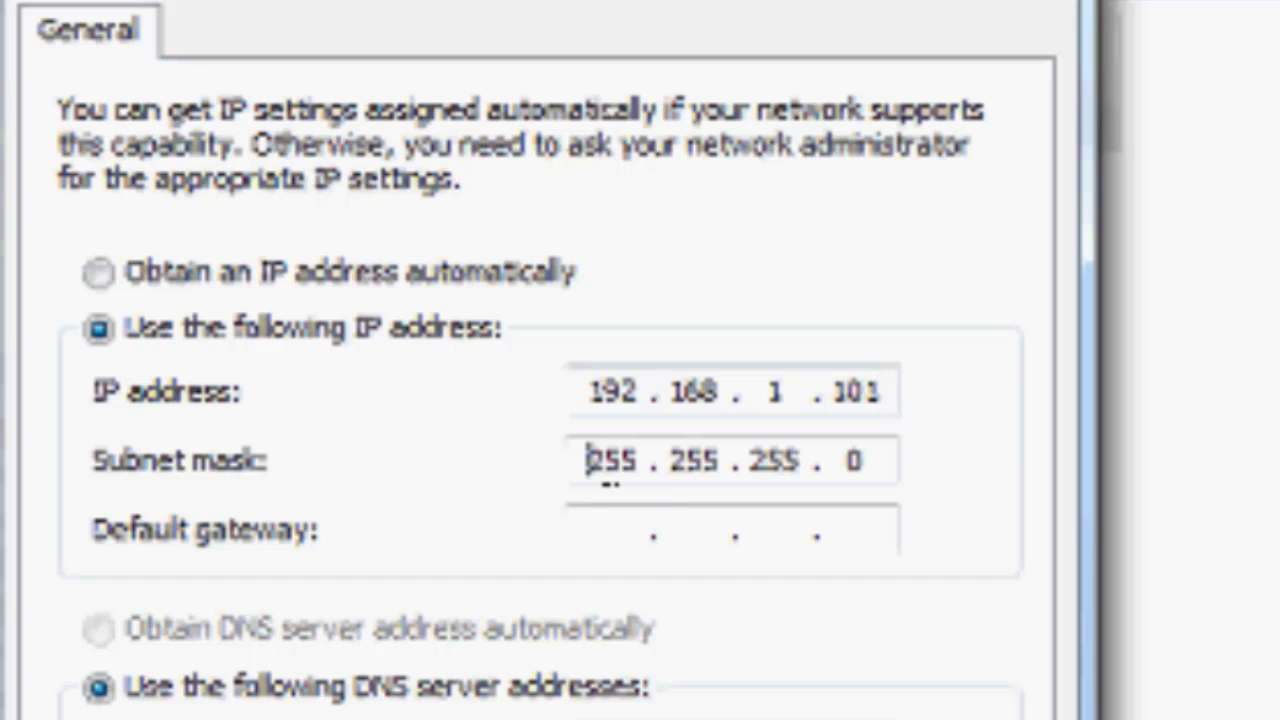
click(634, 530)
text(19)
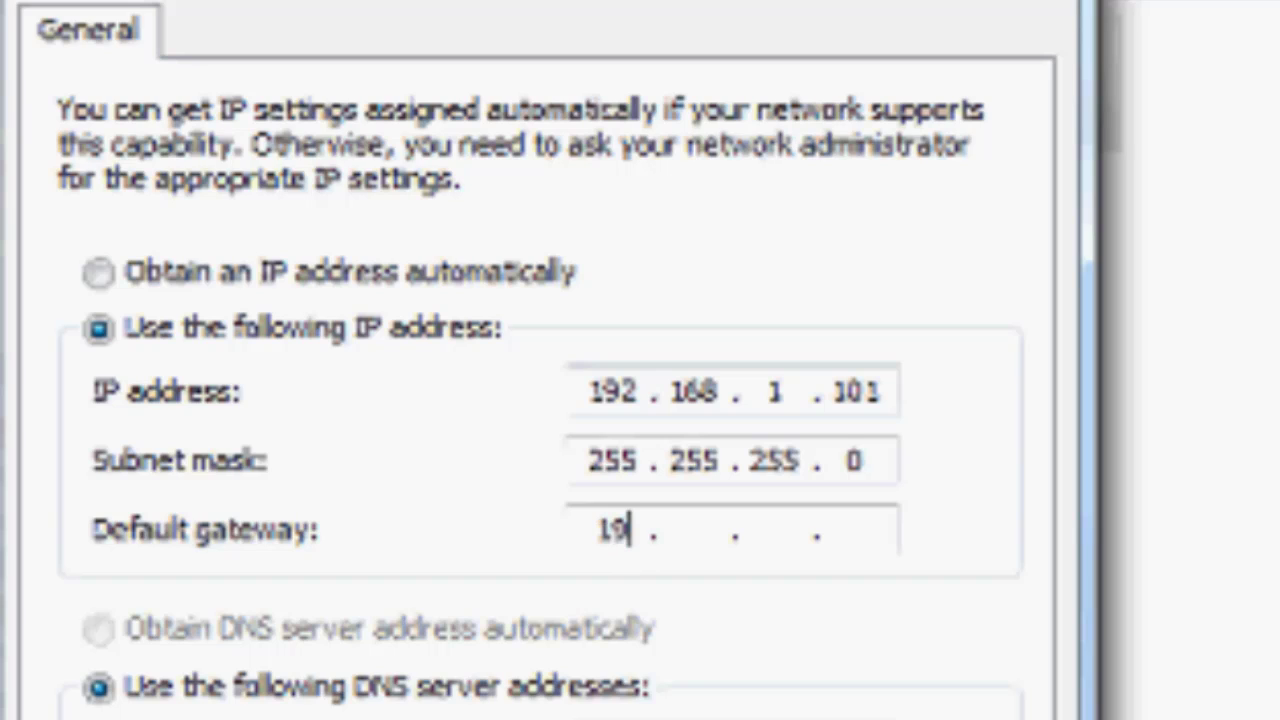
text(2 . )
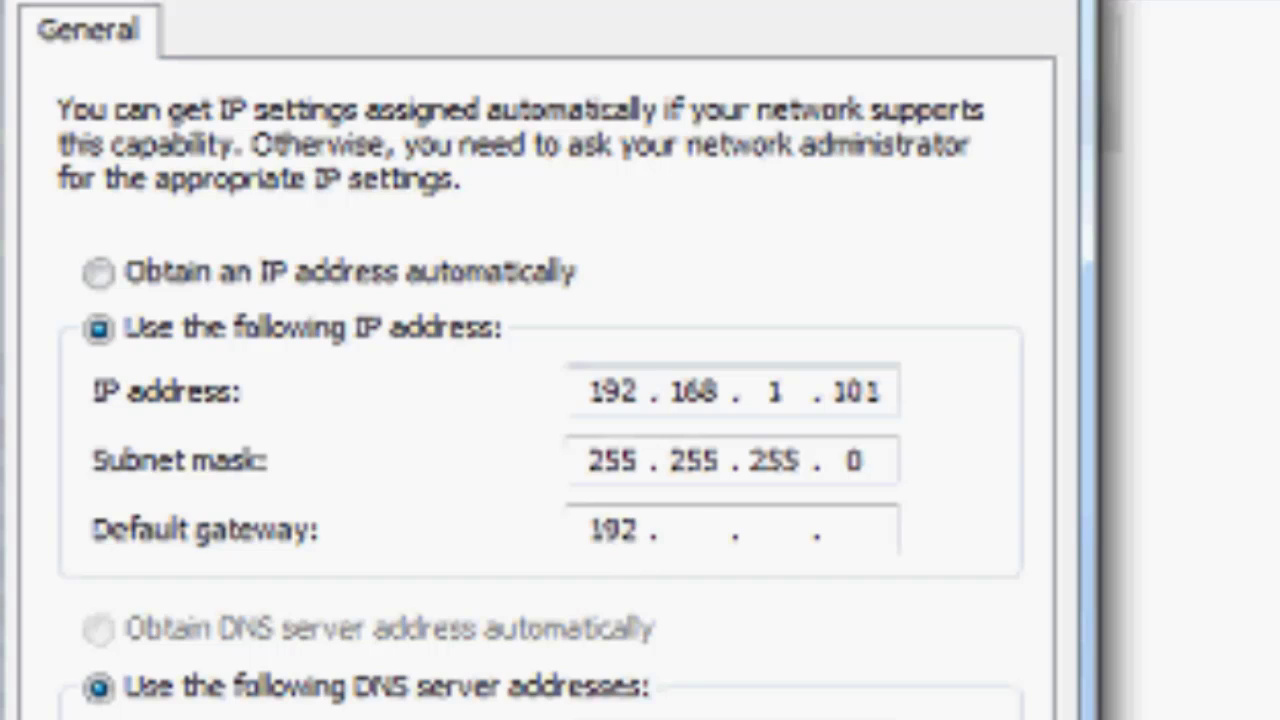
text(168 . )
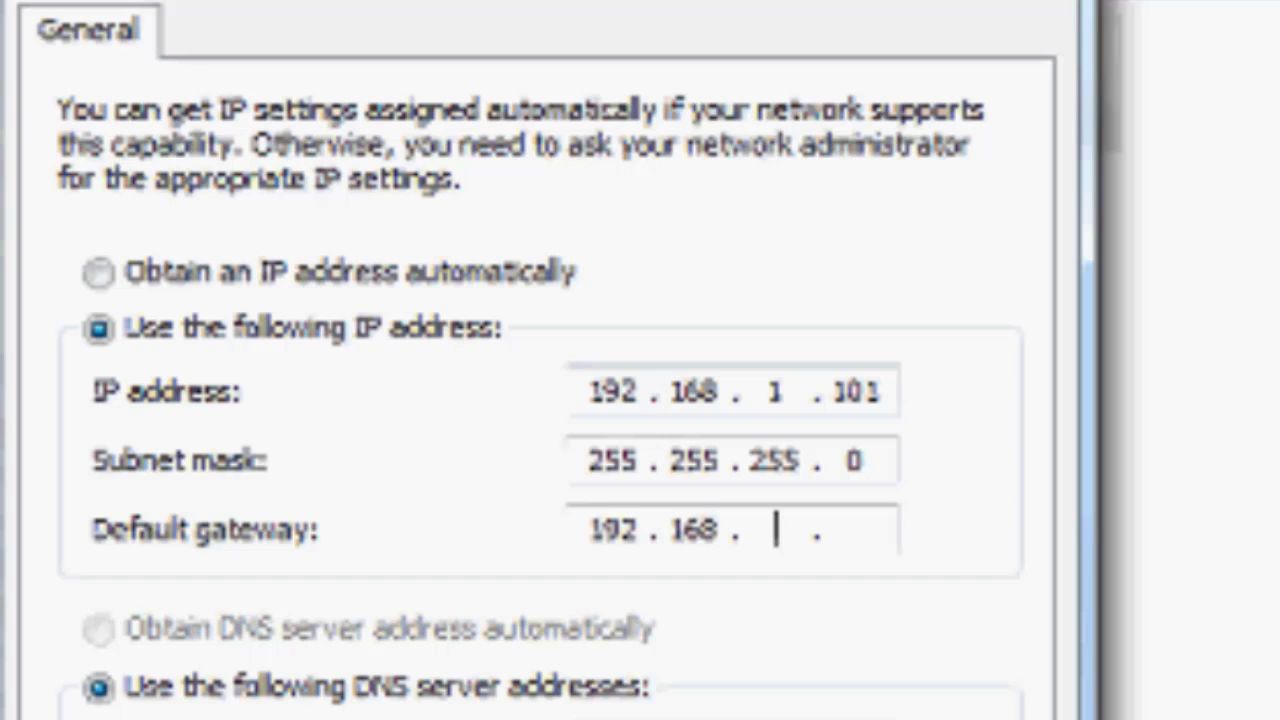
text(1)
click(834, 540)
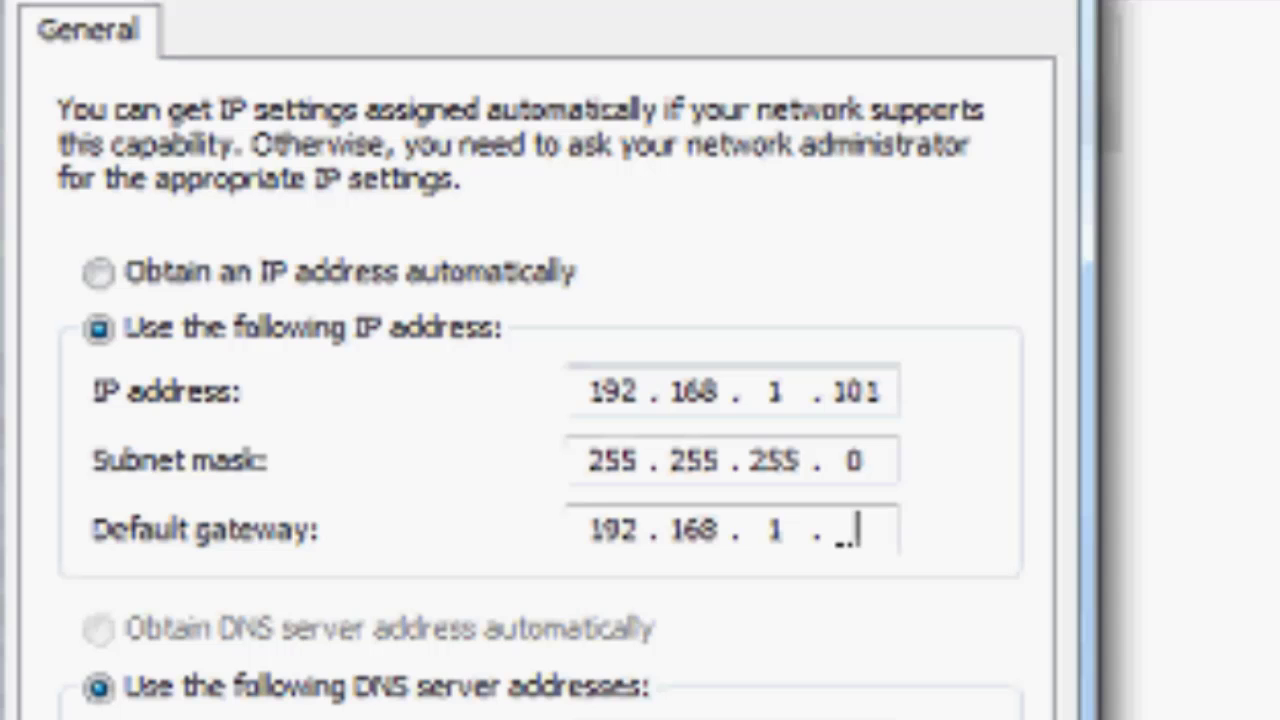
text(1)
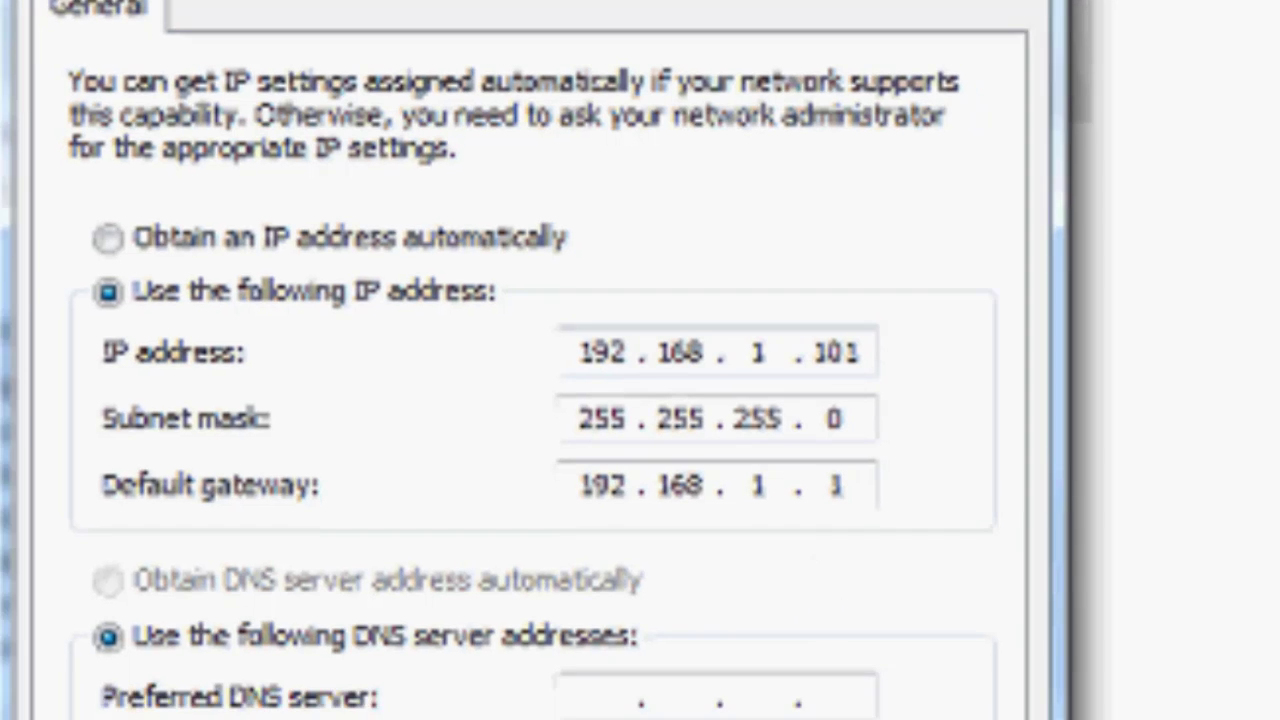
text(1)
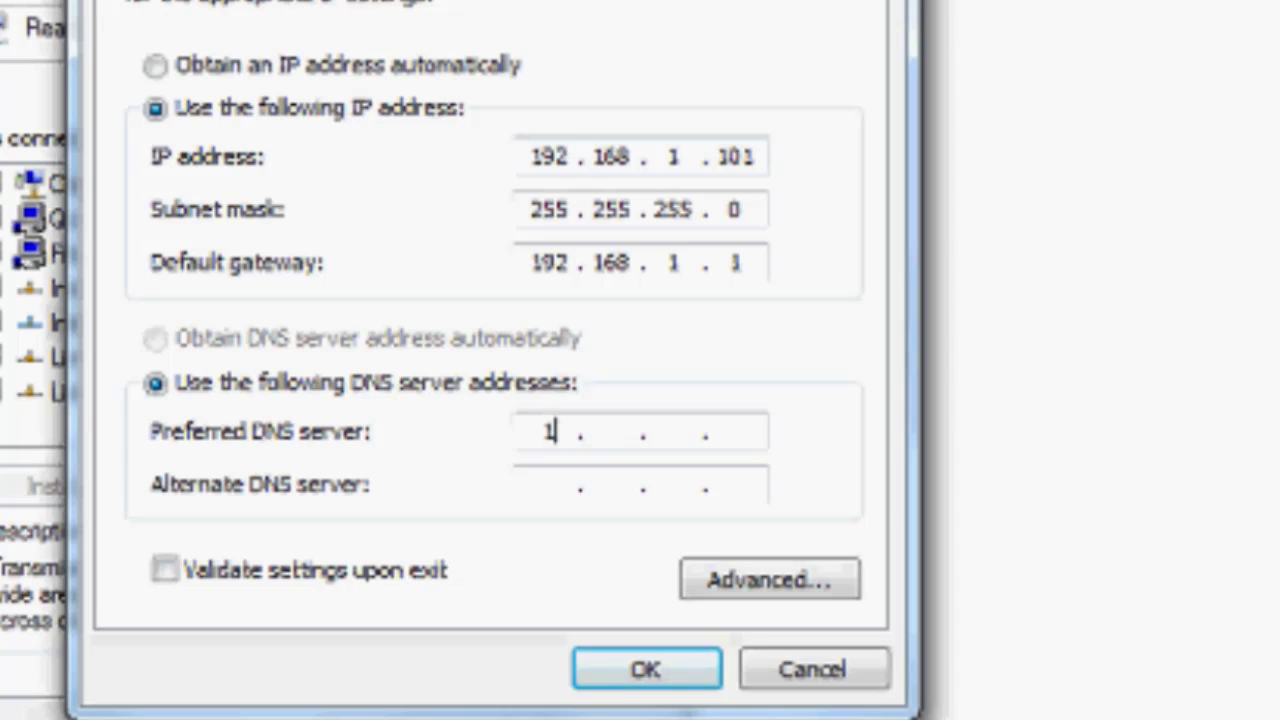
text(92)
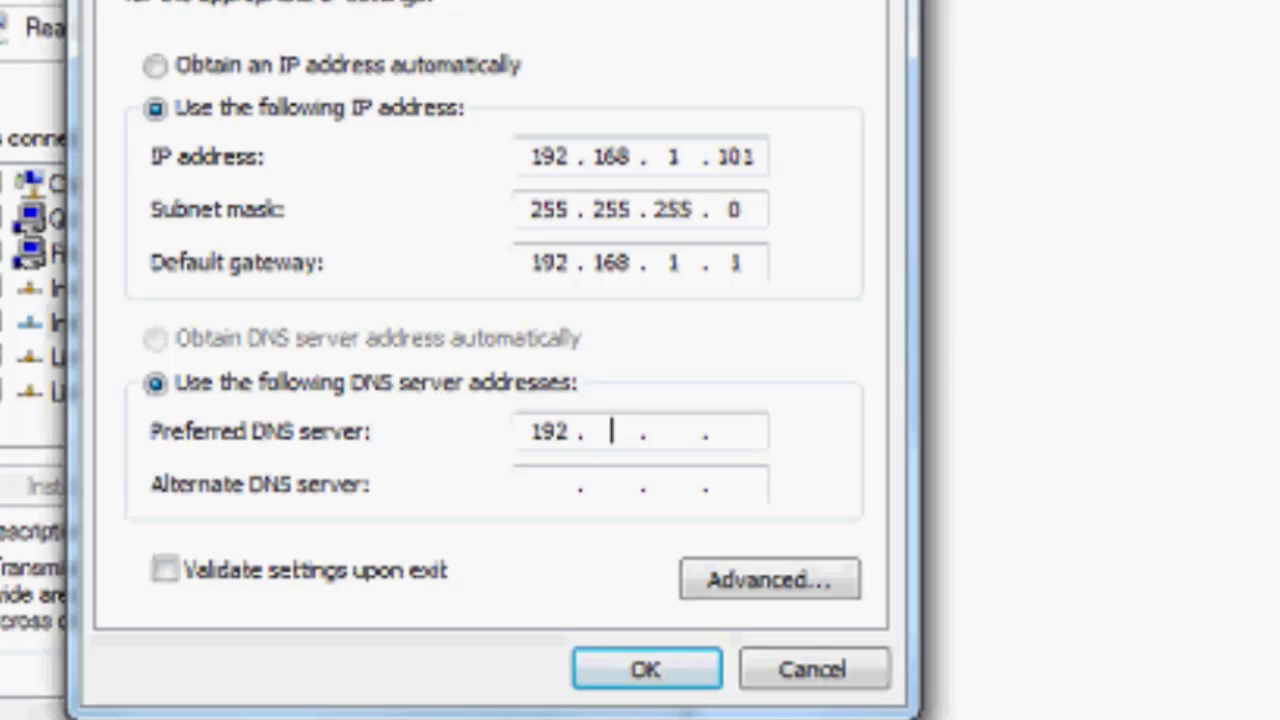
text(168)
text(1)
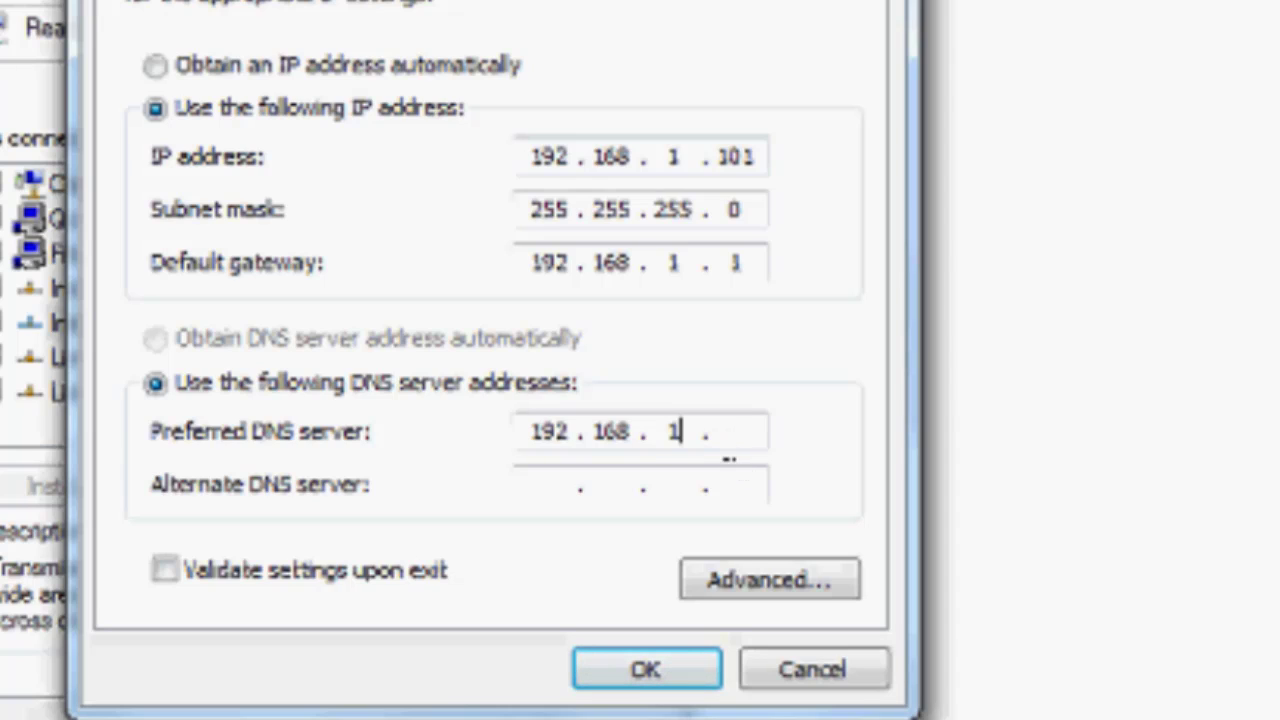
- Set preferred DNS server 192.168.1.1 and alternate DNS server 218.248.240.23
key(period)
text(1)
click(551, 490)
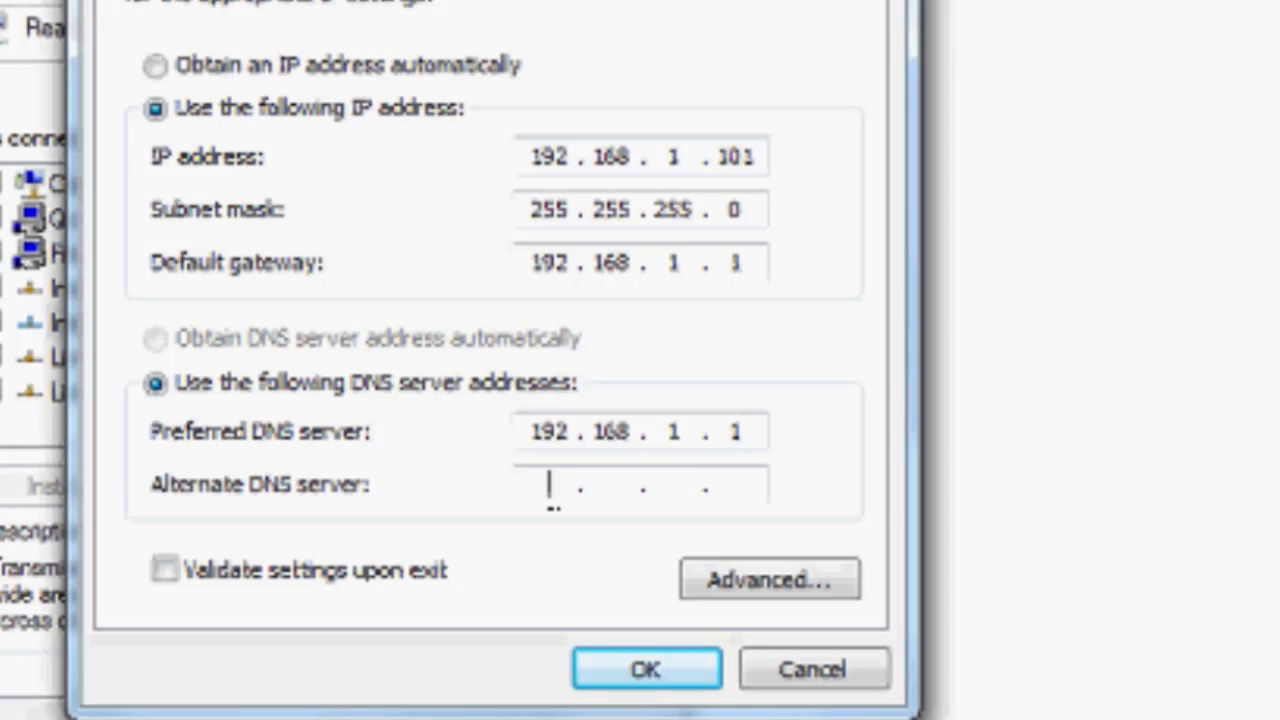
text(218 . 2)
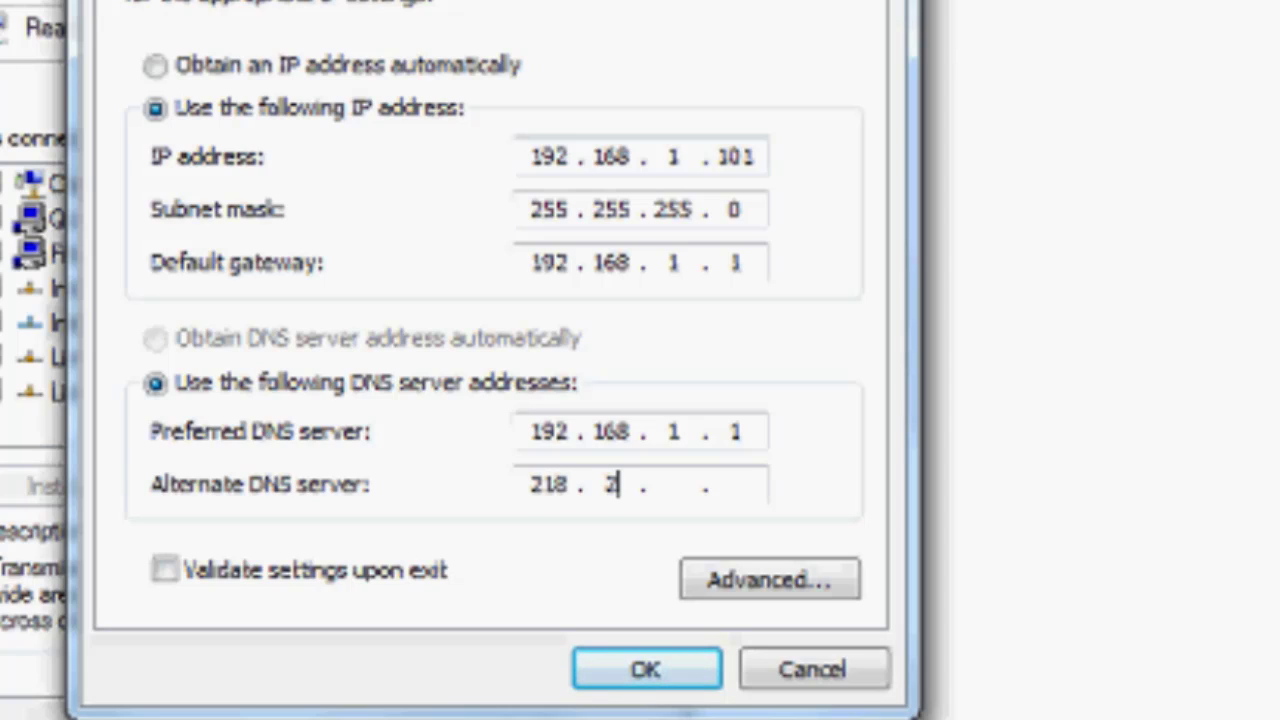
text(48 . 240 . )
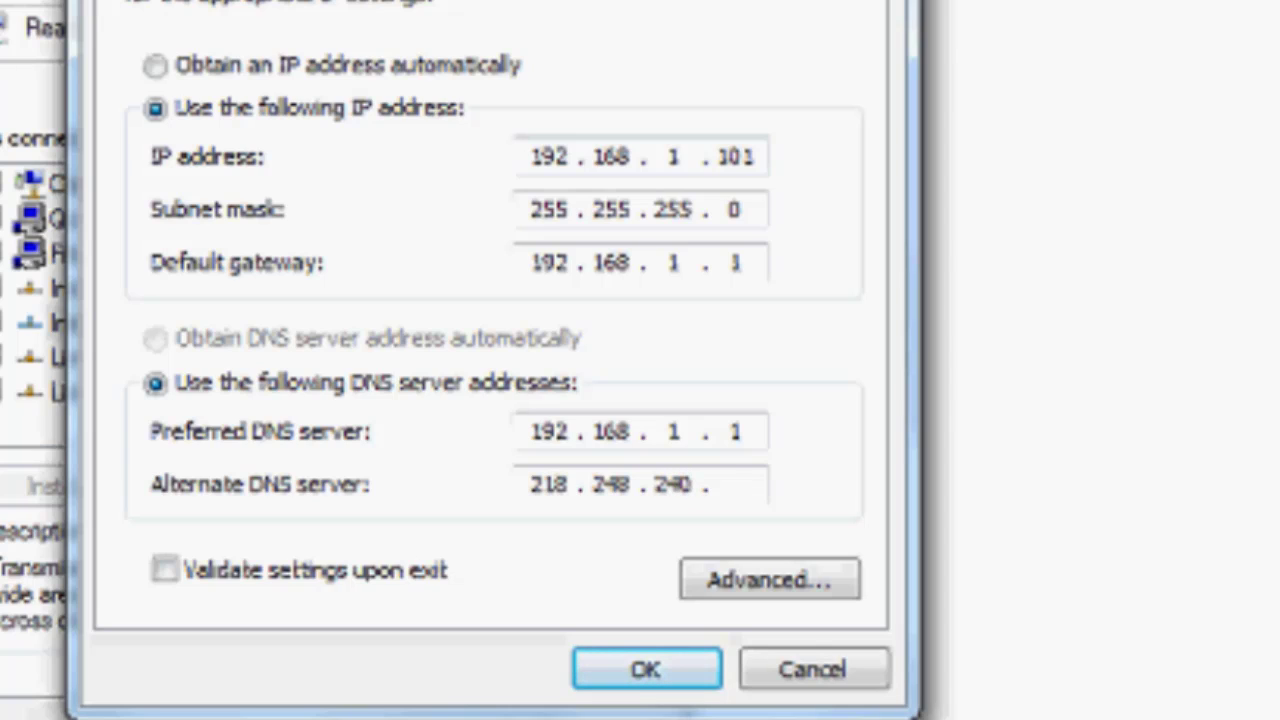
text(23)
- Enable 'Validate settings upon exit', save the IPv4 settings and close the connection properties
click(164, 570)
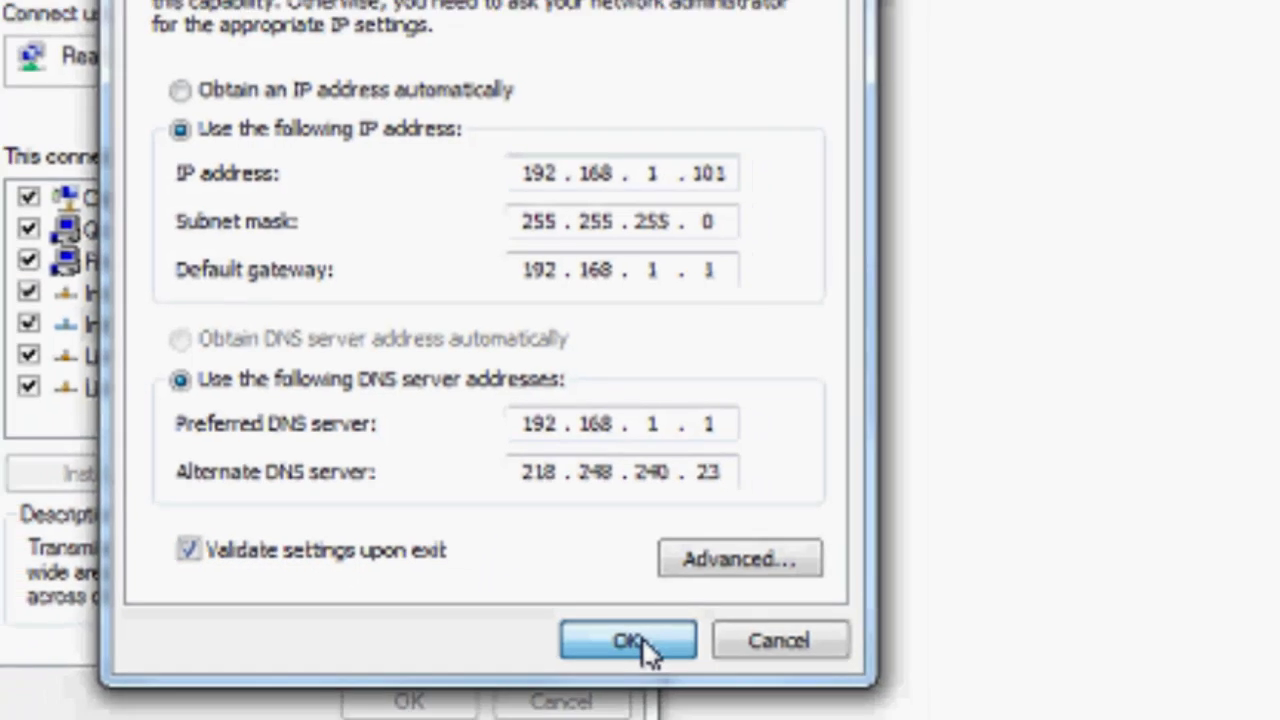
click(660, 674)
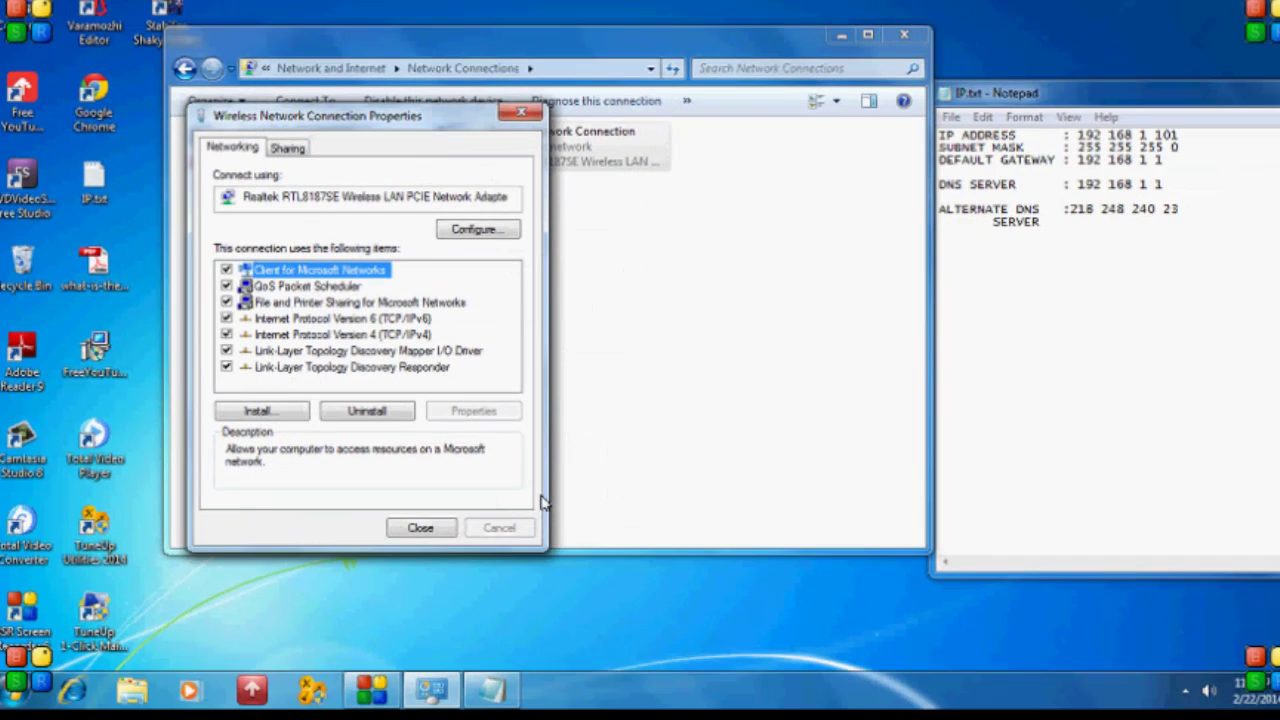
click(421, 530)
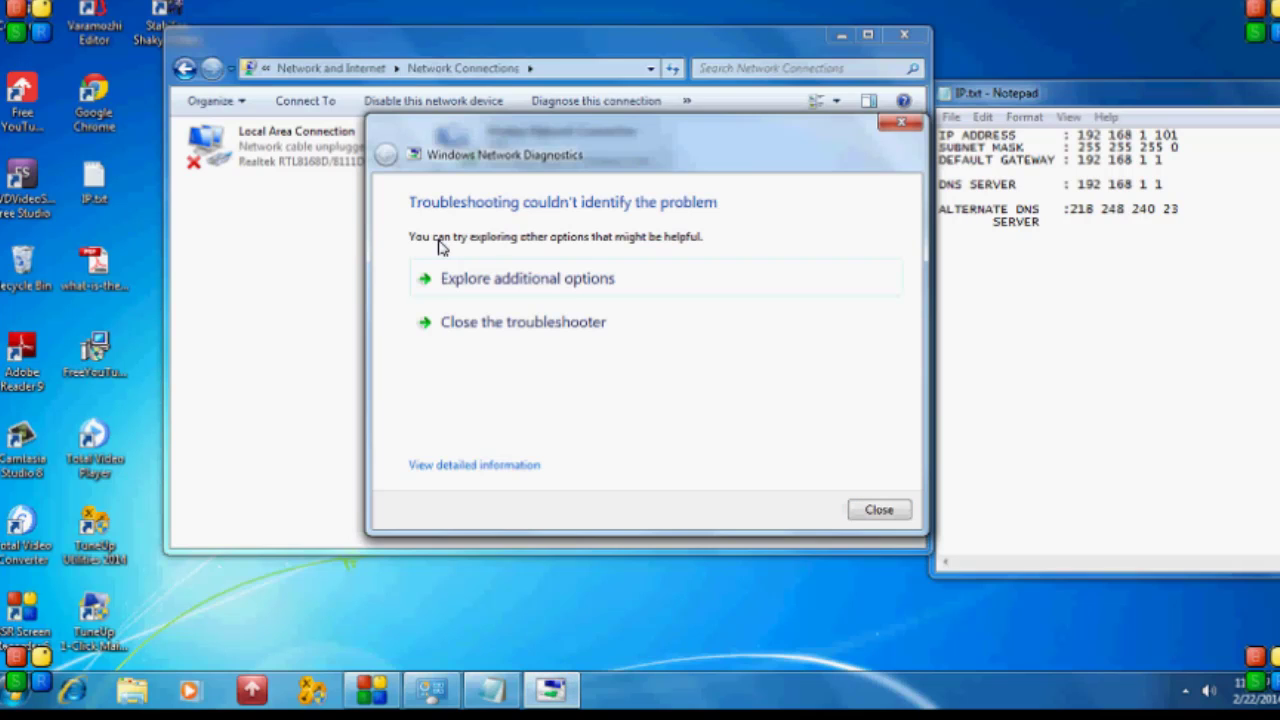
- Close the troubleshooter, confirm MES 2 shows Connected, and close the Network Connections window
click(482, 329)
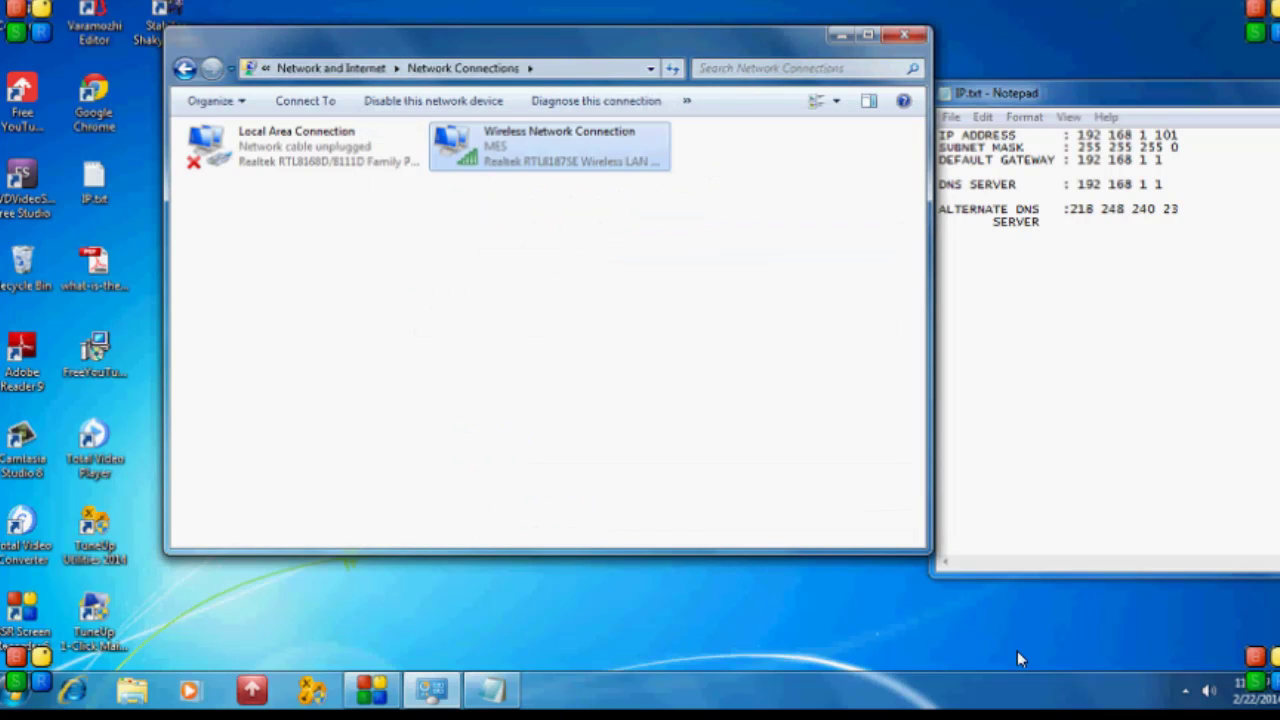
click(1185, 690)
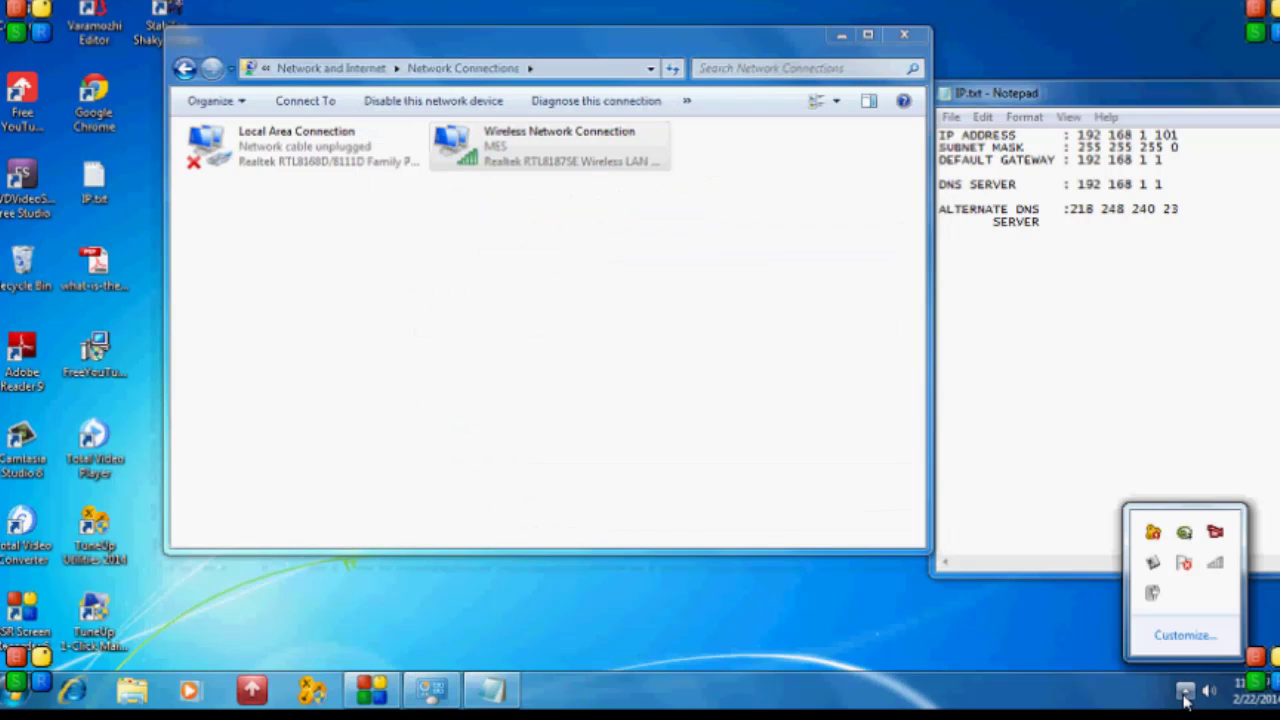
click(1215, 563)
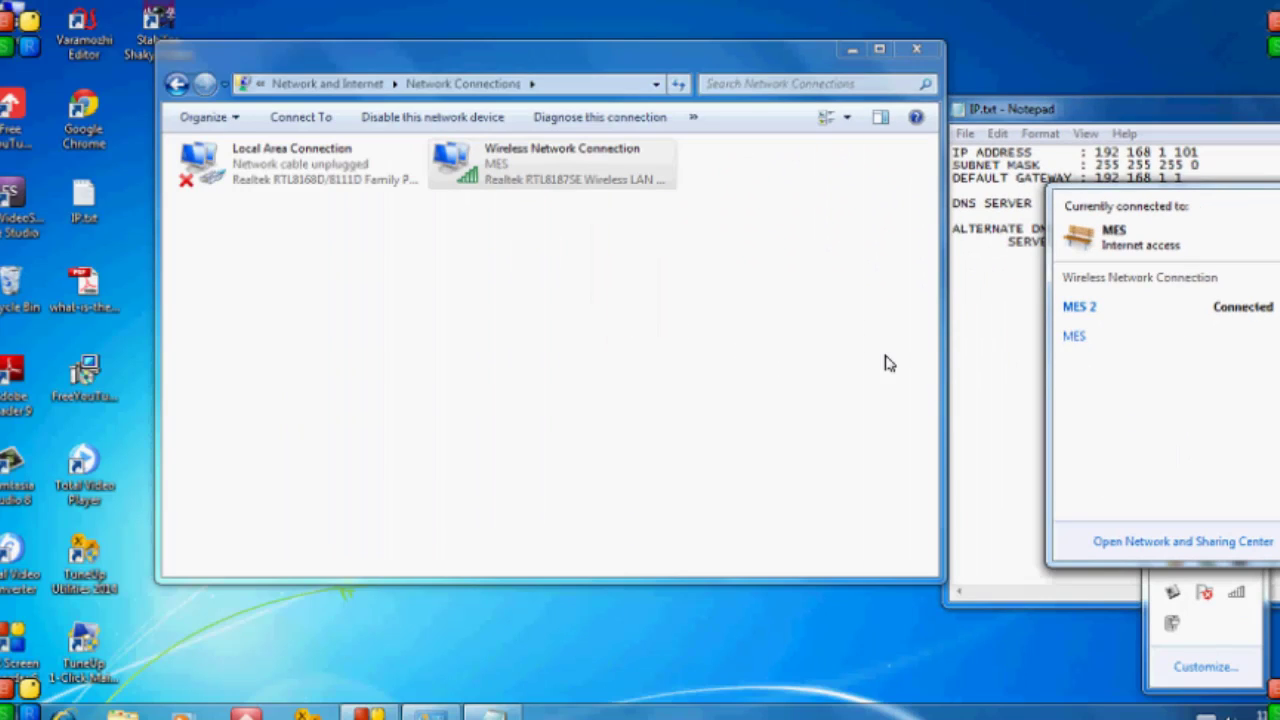
click(913, 50)
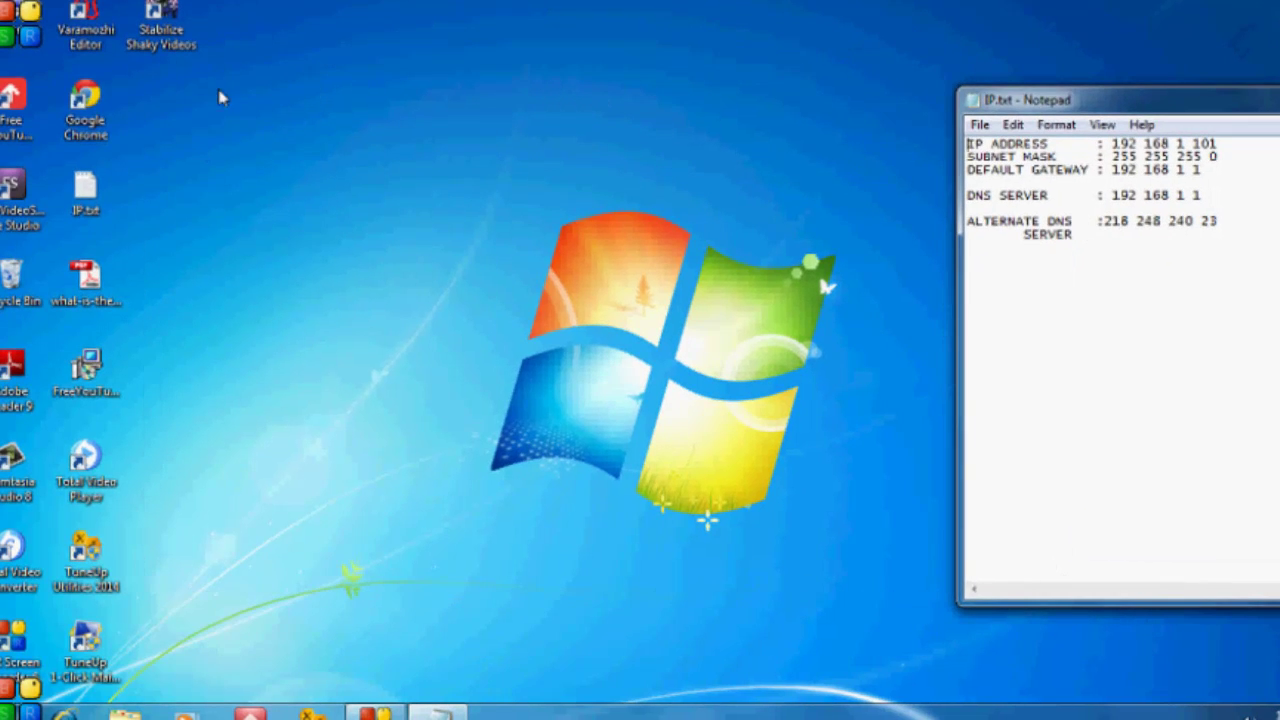
- Launch Google Chrome from the desktop and focus the default-search start page's search box
click(100, 122)
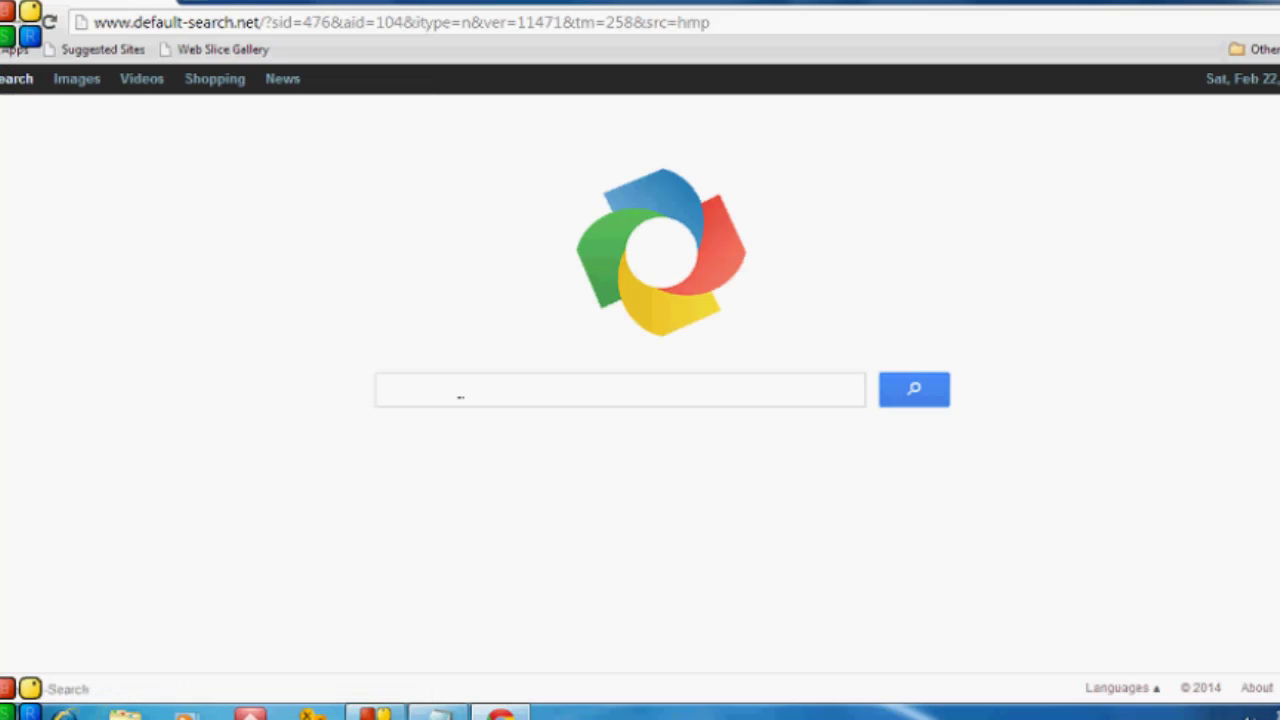
click(460, 390)
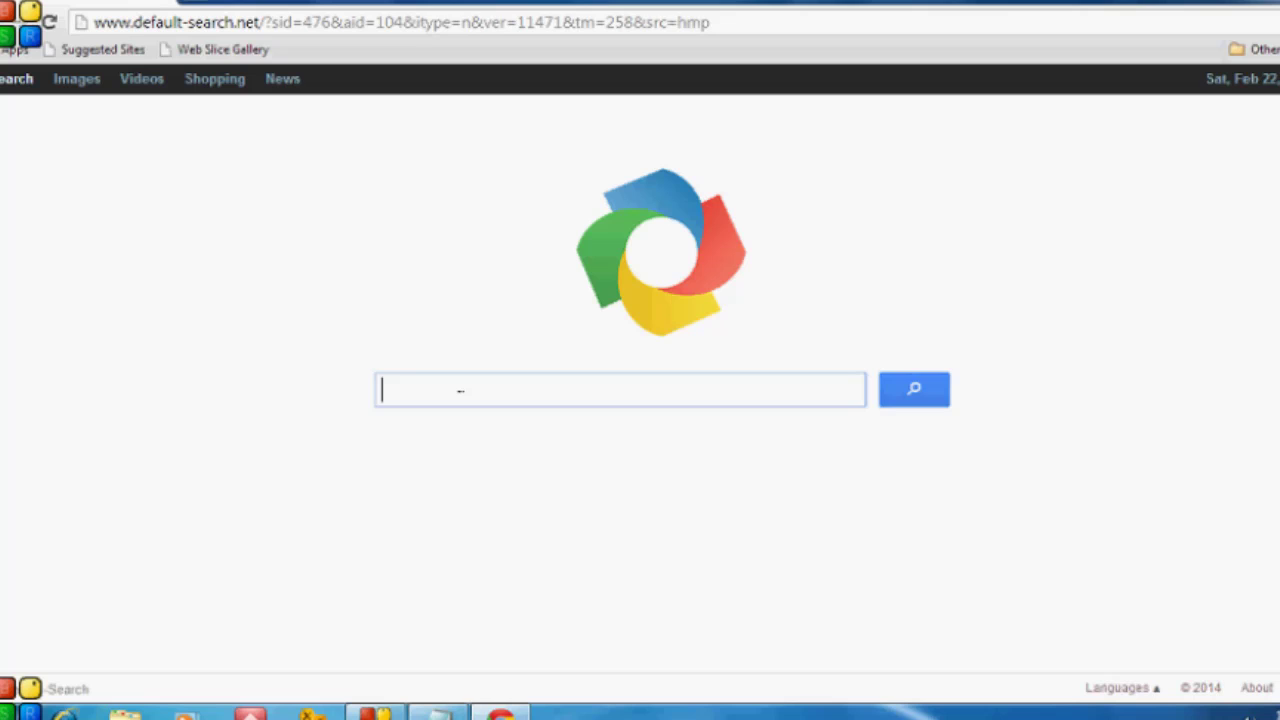